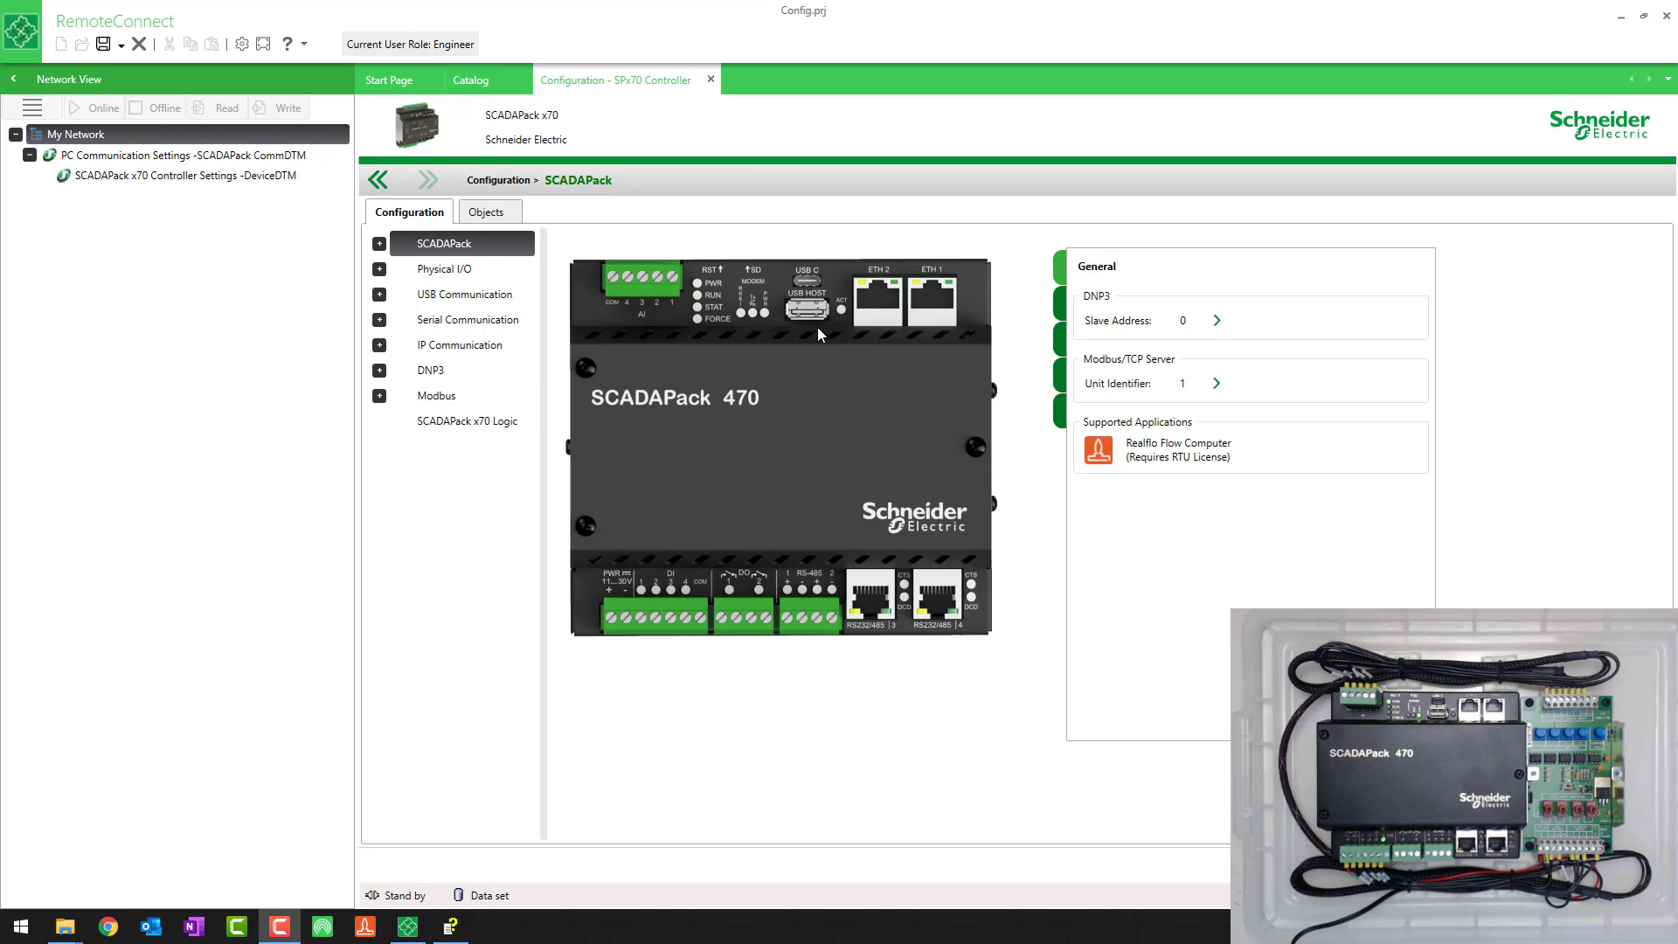
# Check the ETH1 port IP and the Physical I/O summary: 8 AI, 4 DI, 2 DO, 4 counters
pyautogui.moveTo(948, 307)
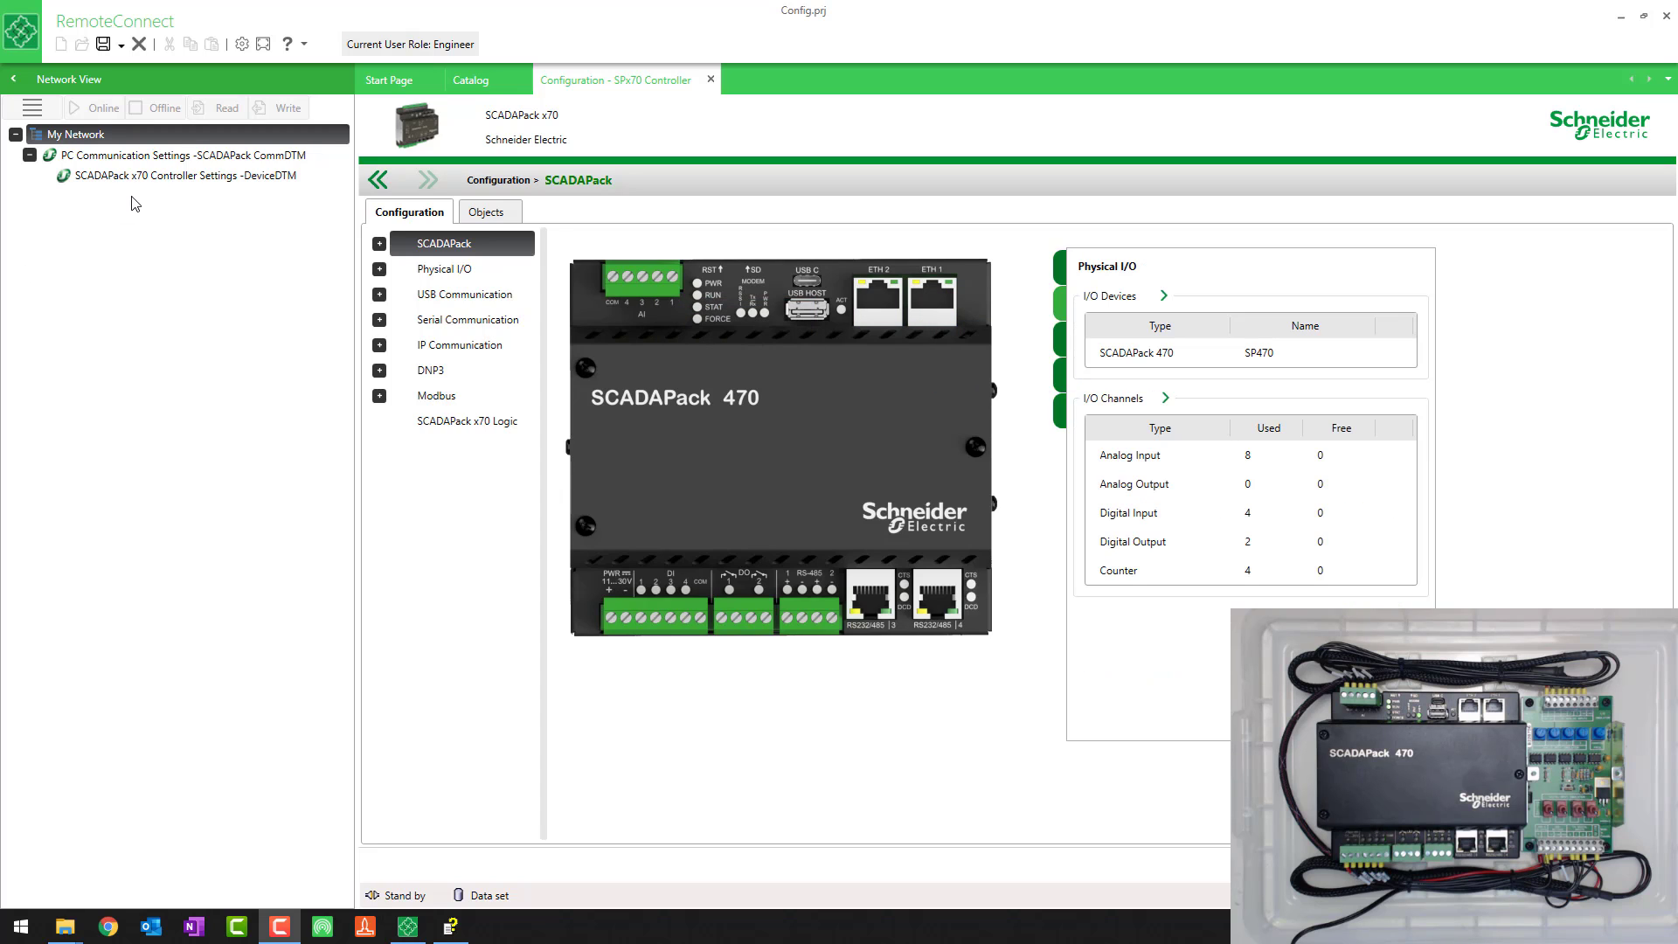
pyautogui.click(77, 160)
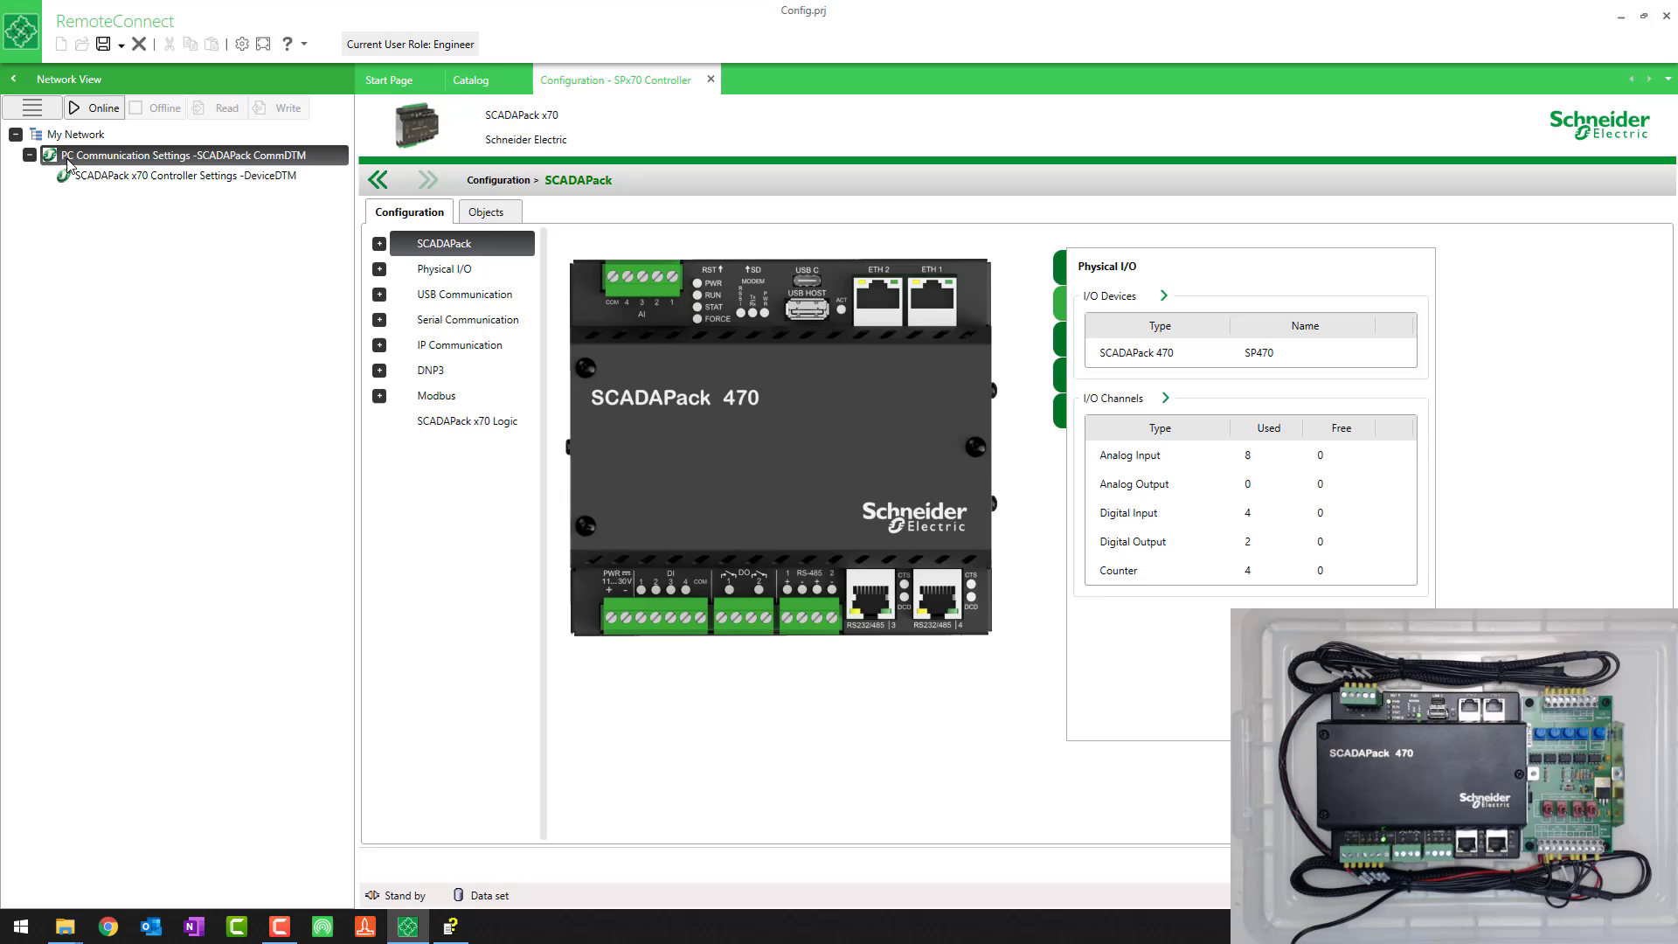
# Open PC Communication Settings and look up the controller's Ethernet 1 IP address
pyautogui.doubleClick(224, 157)
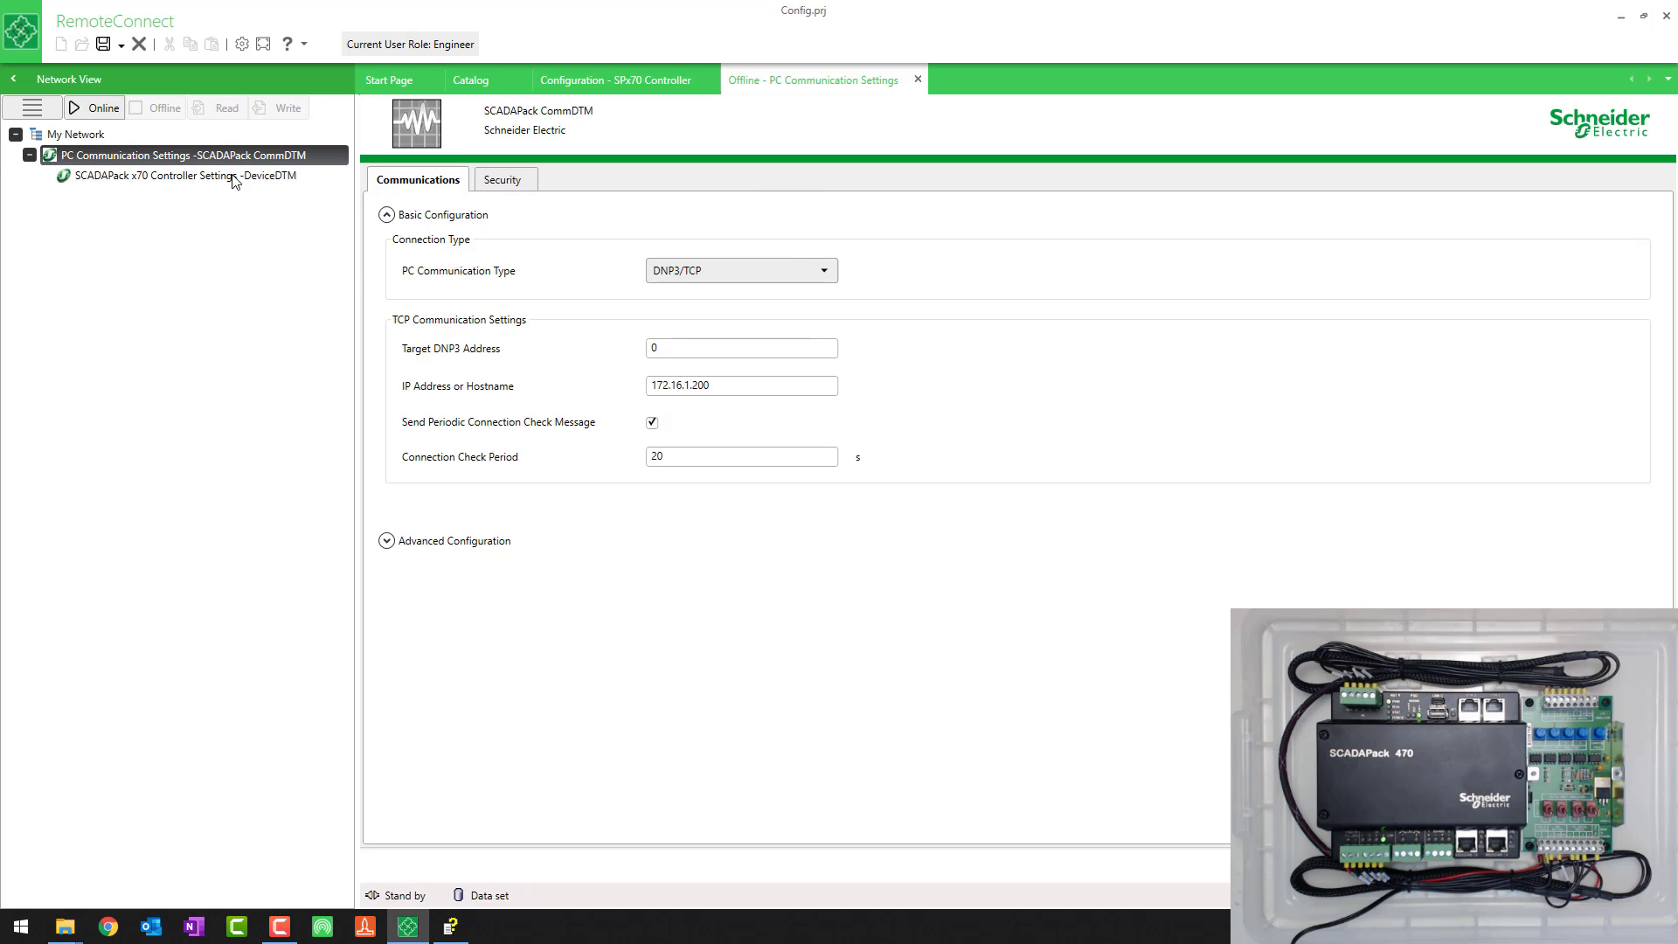
pyautogui.click(654, 74)
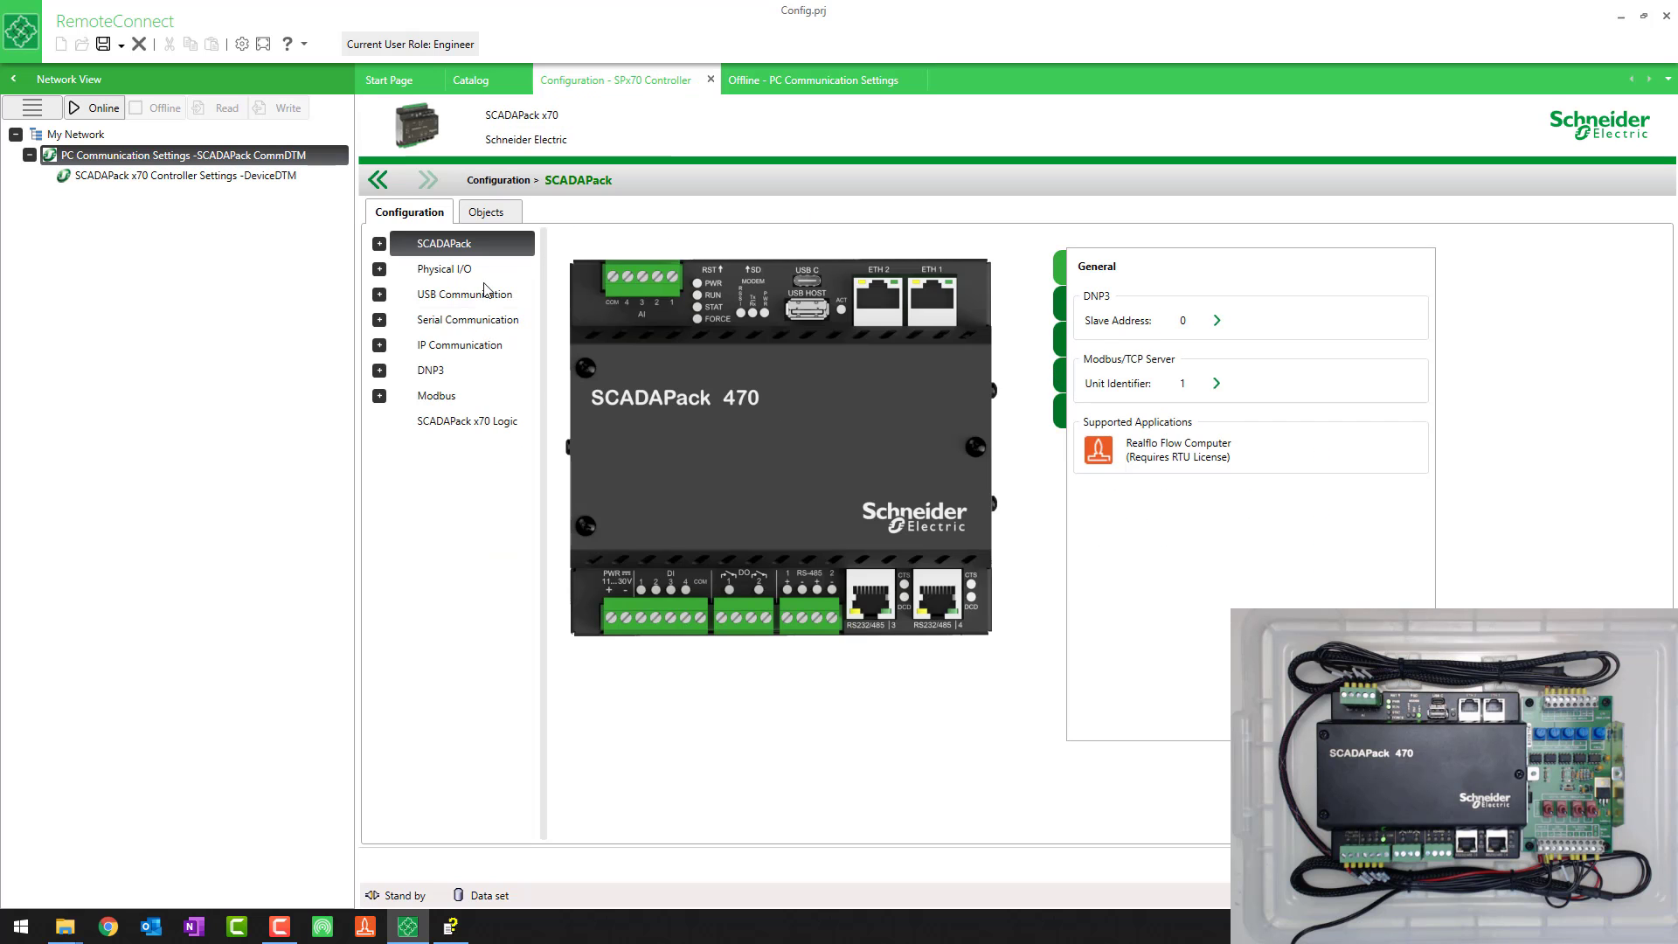
pyautogui.click(869, 601)
pyautogui.click(933, 316)
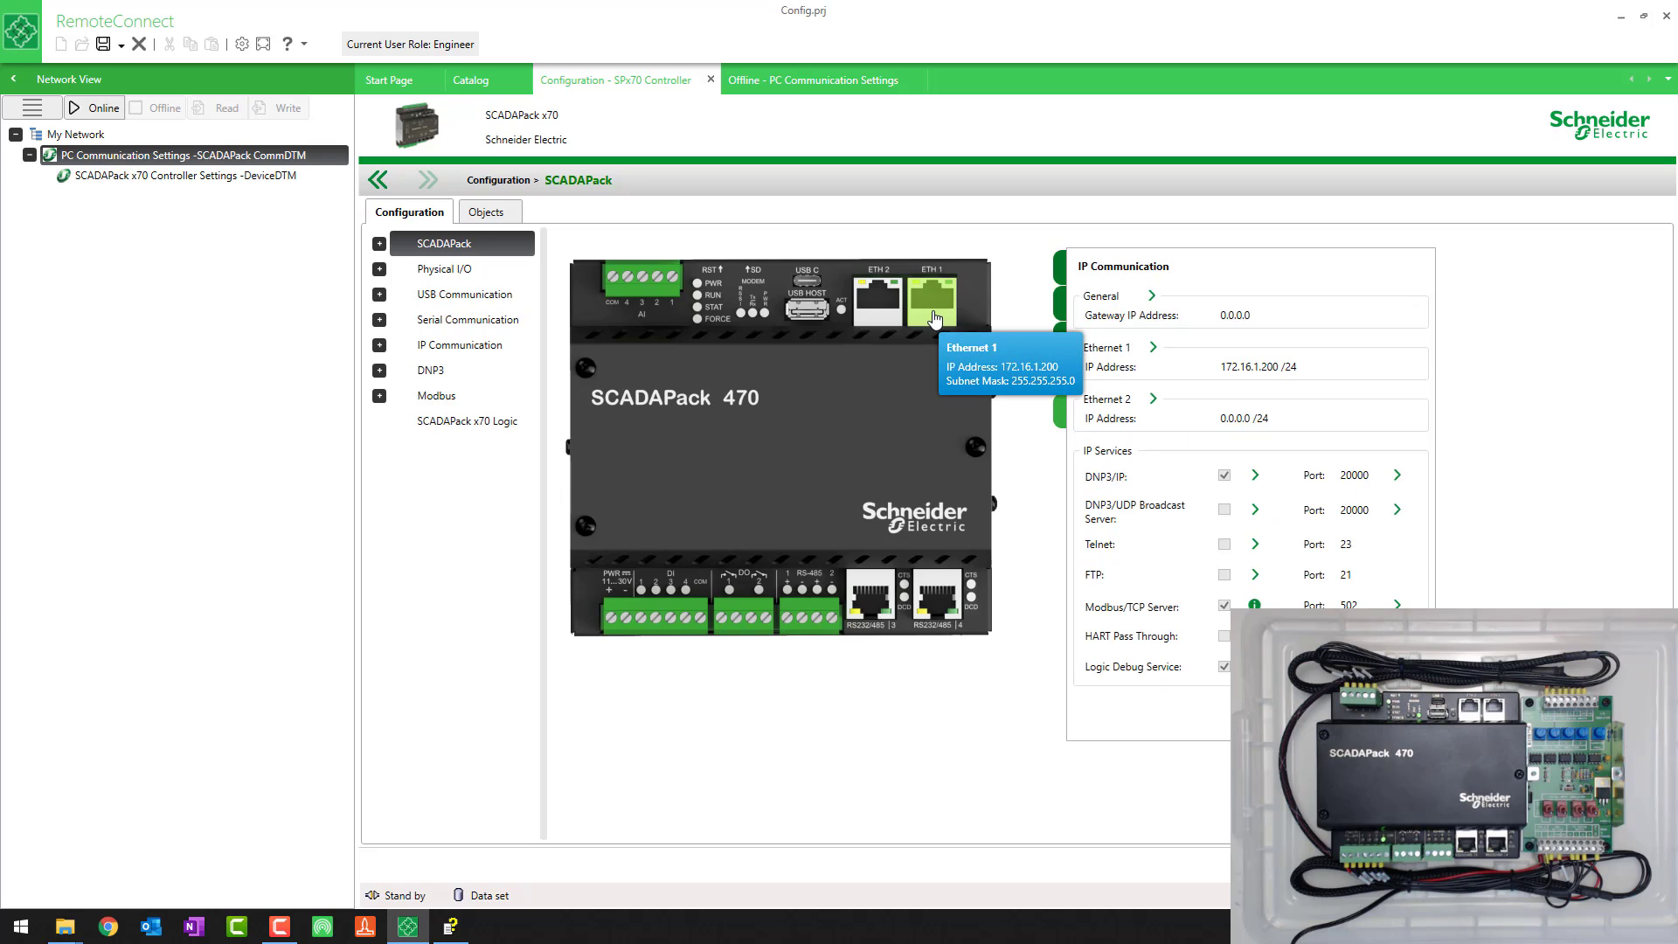
pyautogui.click(814, 78)
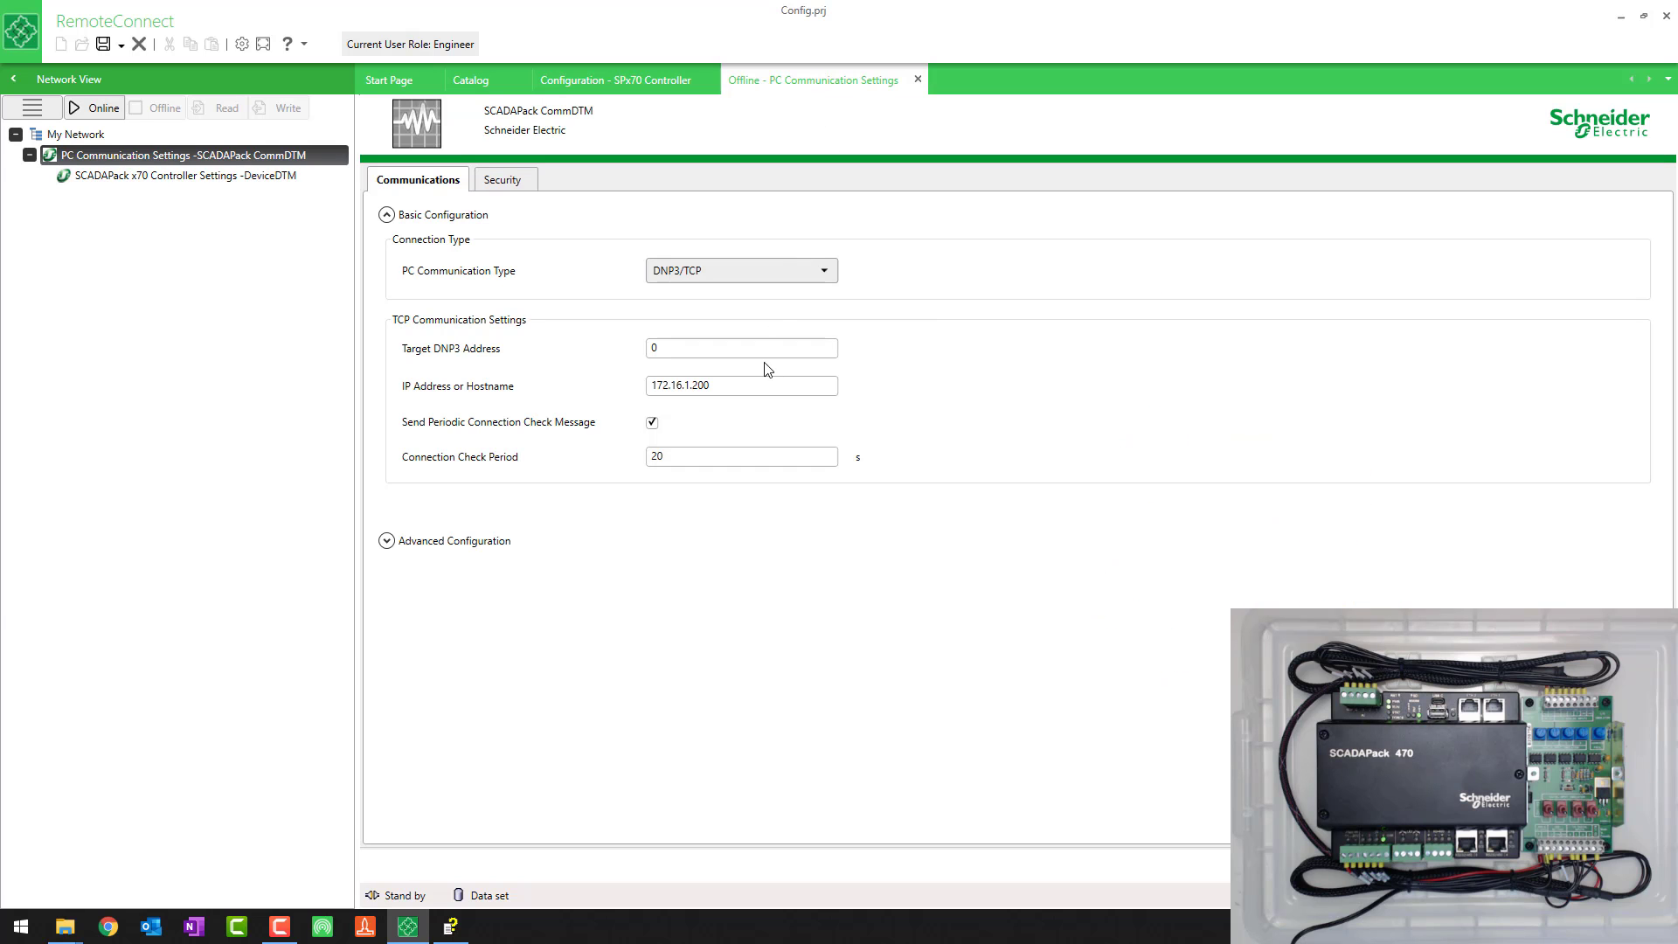
# Compare the DNP3/TCP target 172.16.1.200 and DNP3 address 0 against the controller's configuration
pyautogui.click(706, 384)
pyautogui.doubleClick(706, 385)
pyautogui.click(725, 385)
pyautogui.click(686, 350)
pyautogui.click(643, 77)
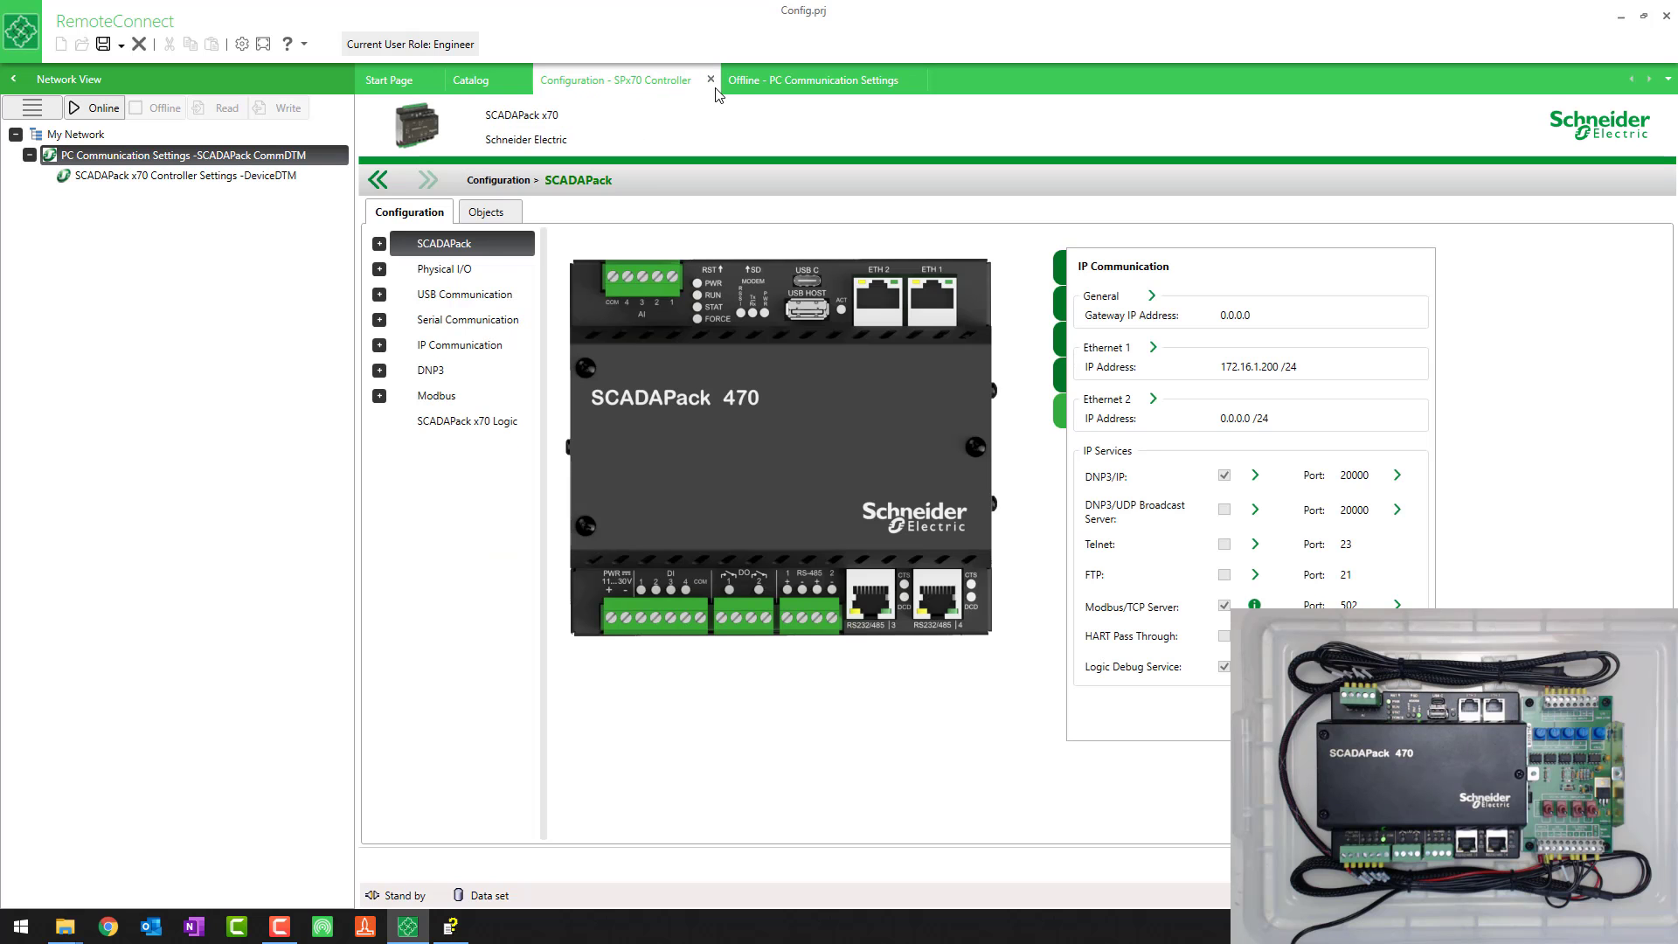
pyautogui.click(752, 83)
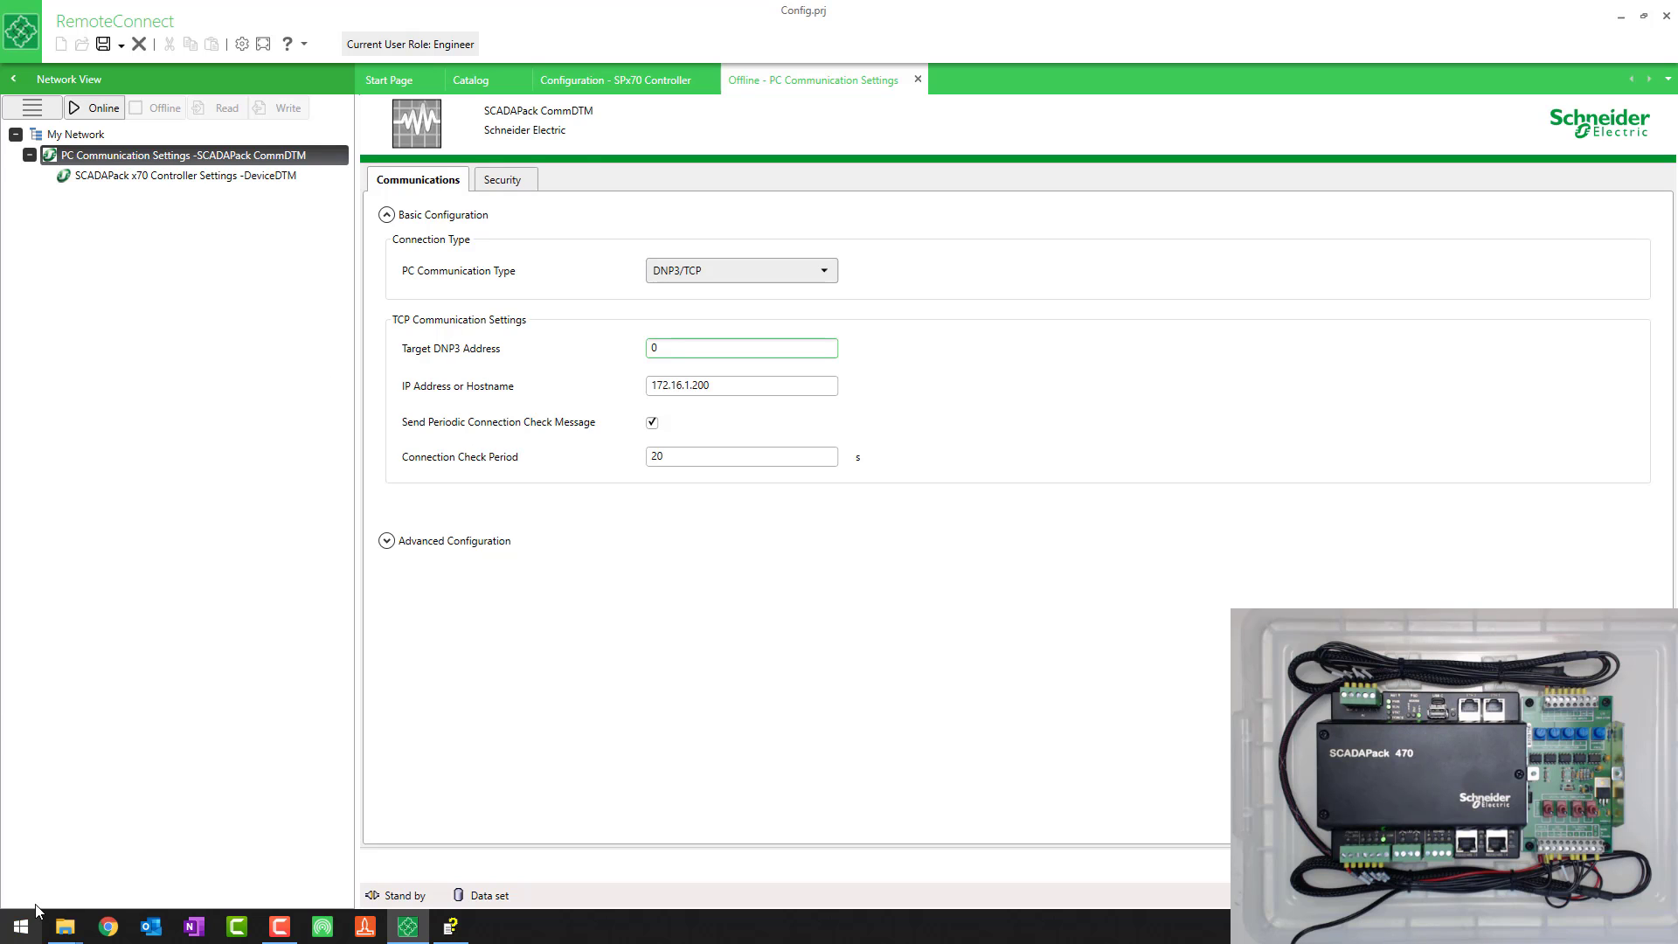
# Search 'netw' to reach Network status, then go to the network adapter list
pyautogui.click(21, 927)
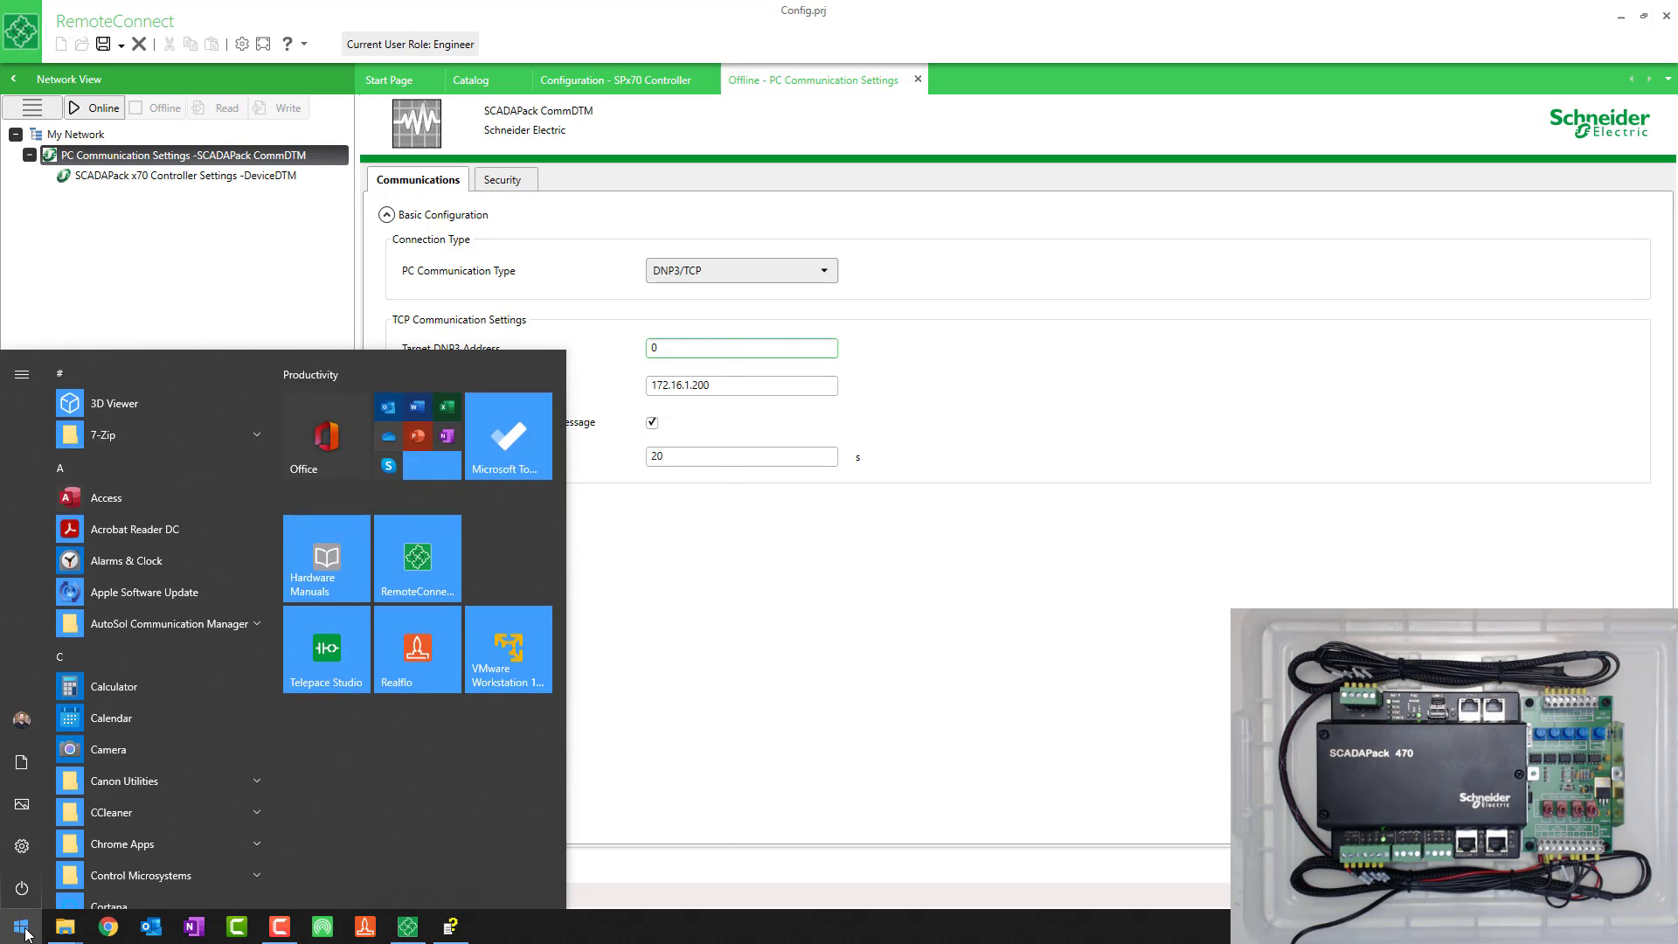
pyautogui.write('netw')
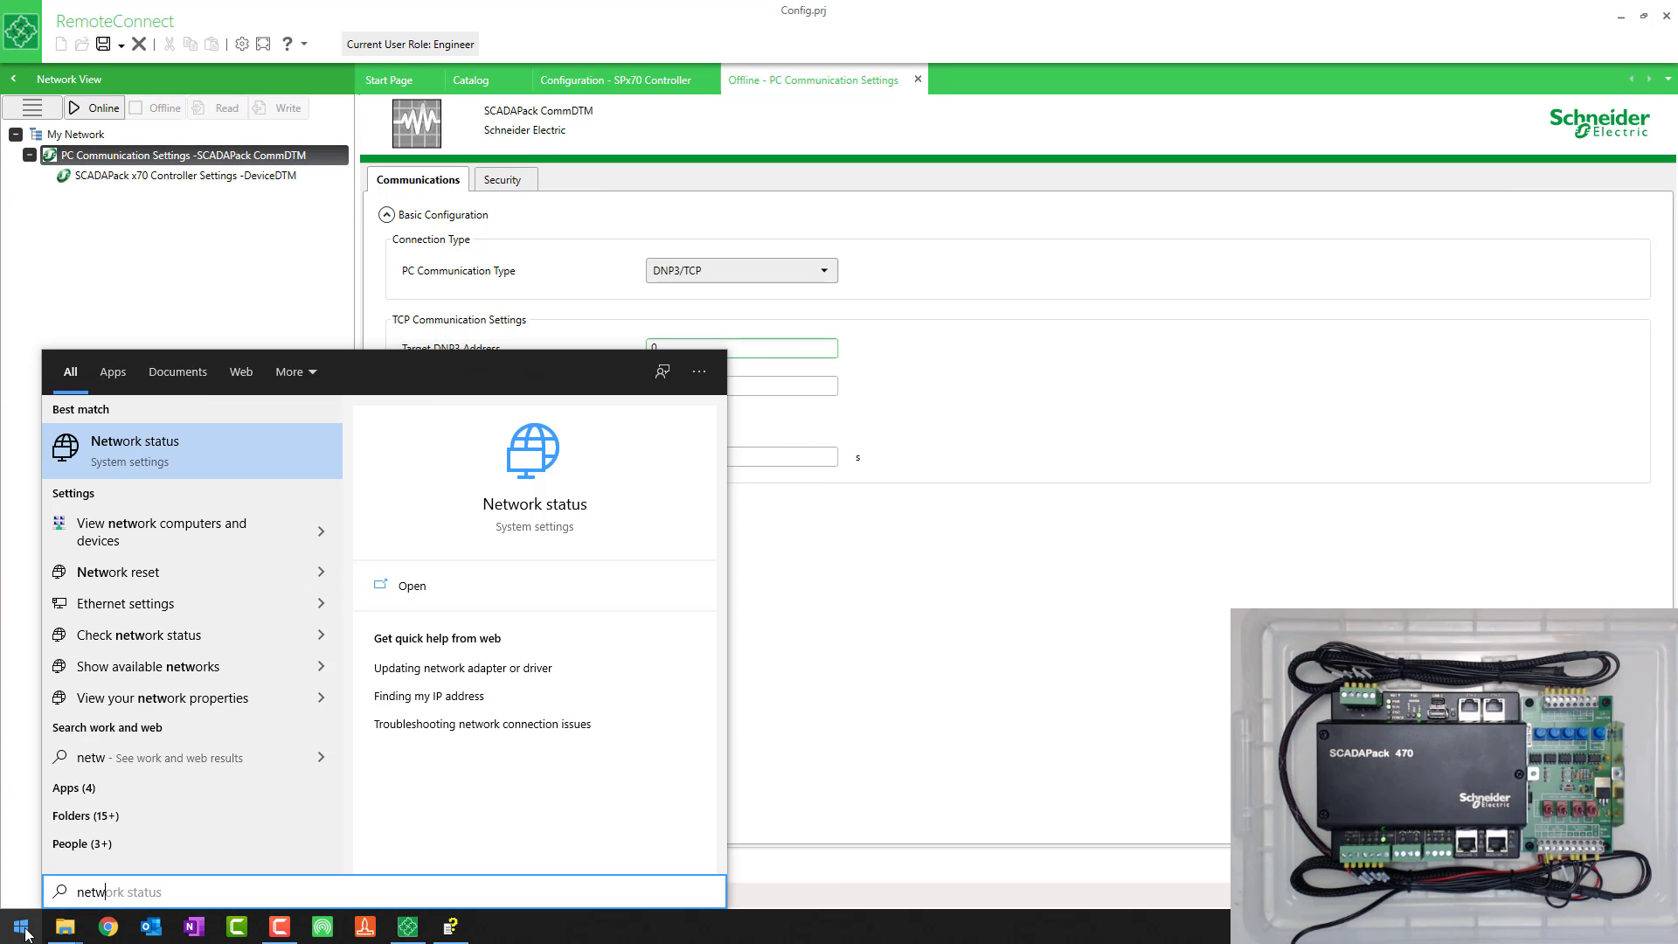
pyautogui.click(182, 451)
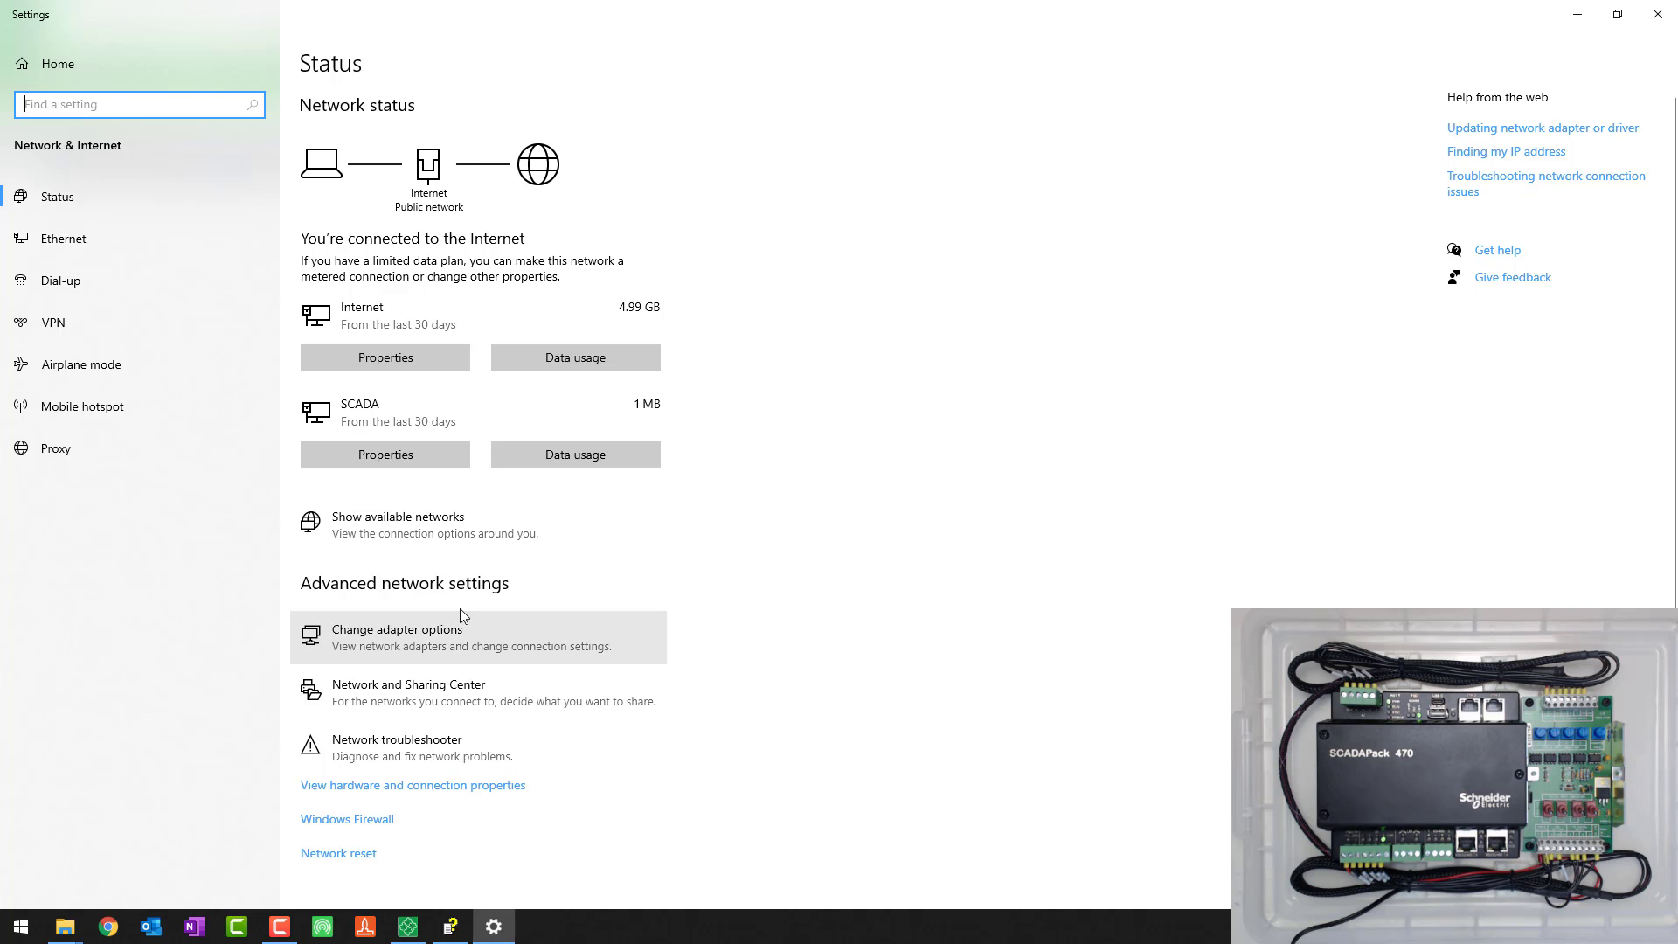
pyautogui.click(425, 637)
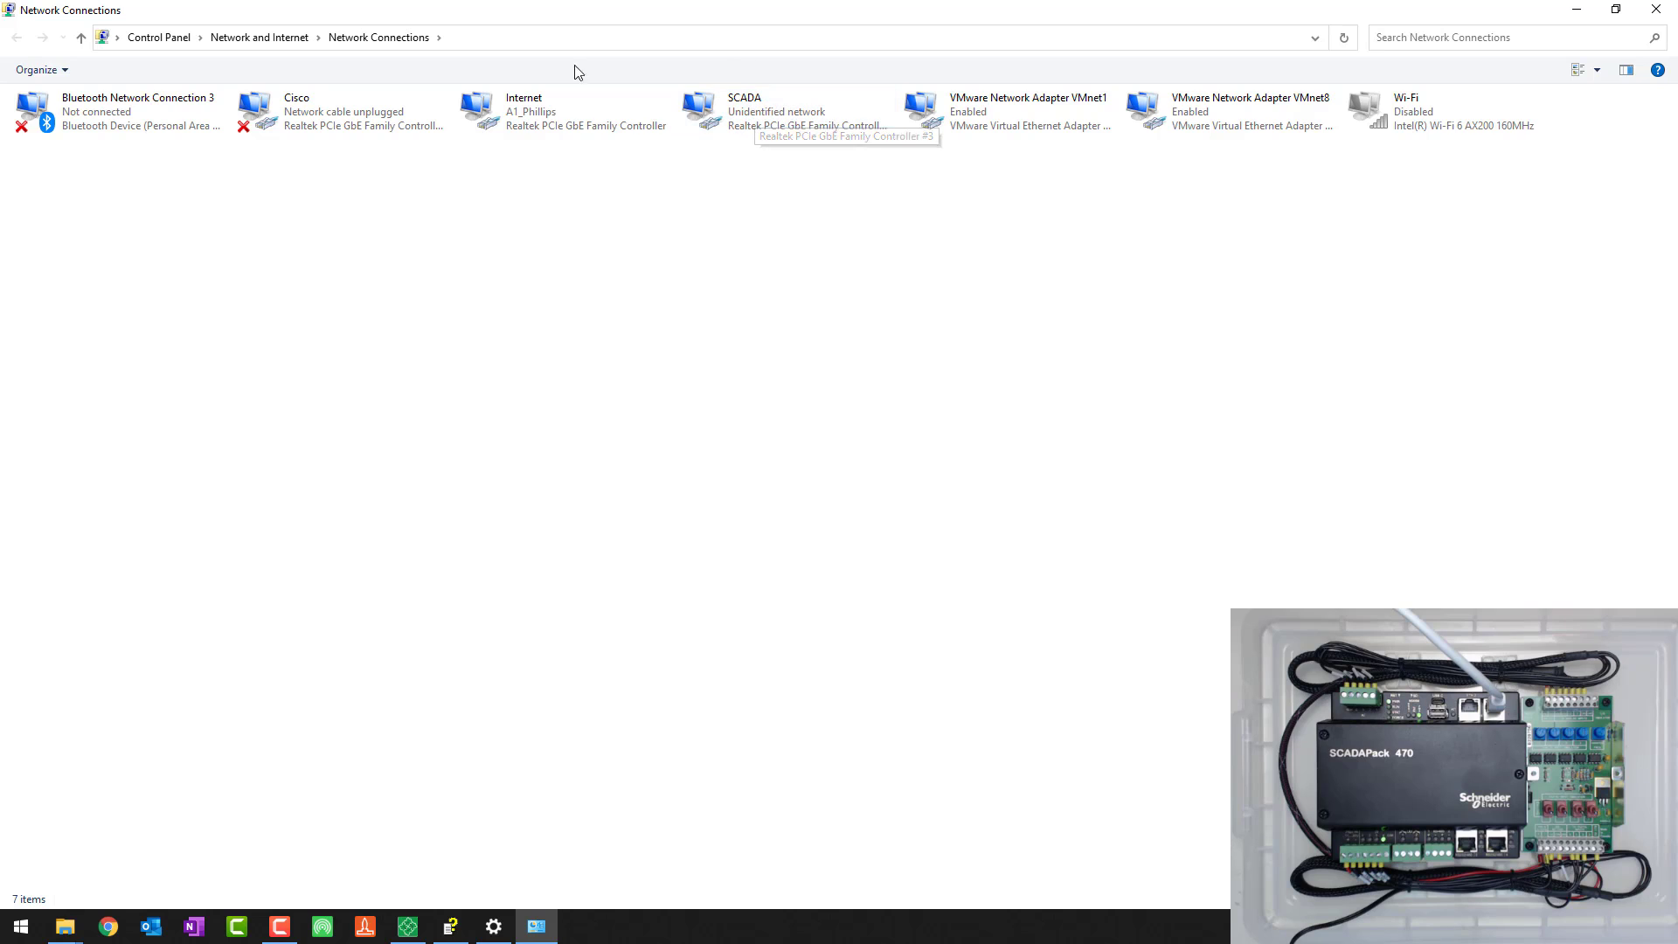
# Select the SCADA adapter (Realtek PCIe GbE Family Controller #3) in Network Connections
pyautogui.click(741, 116)
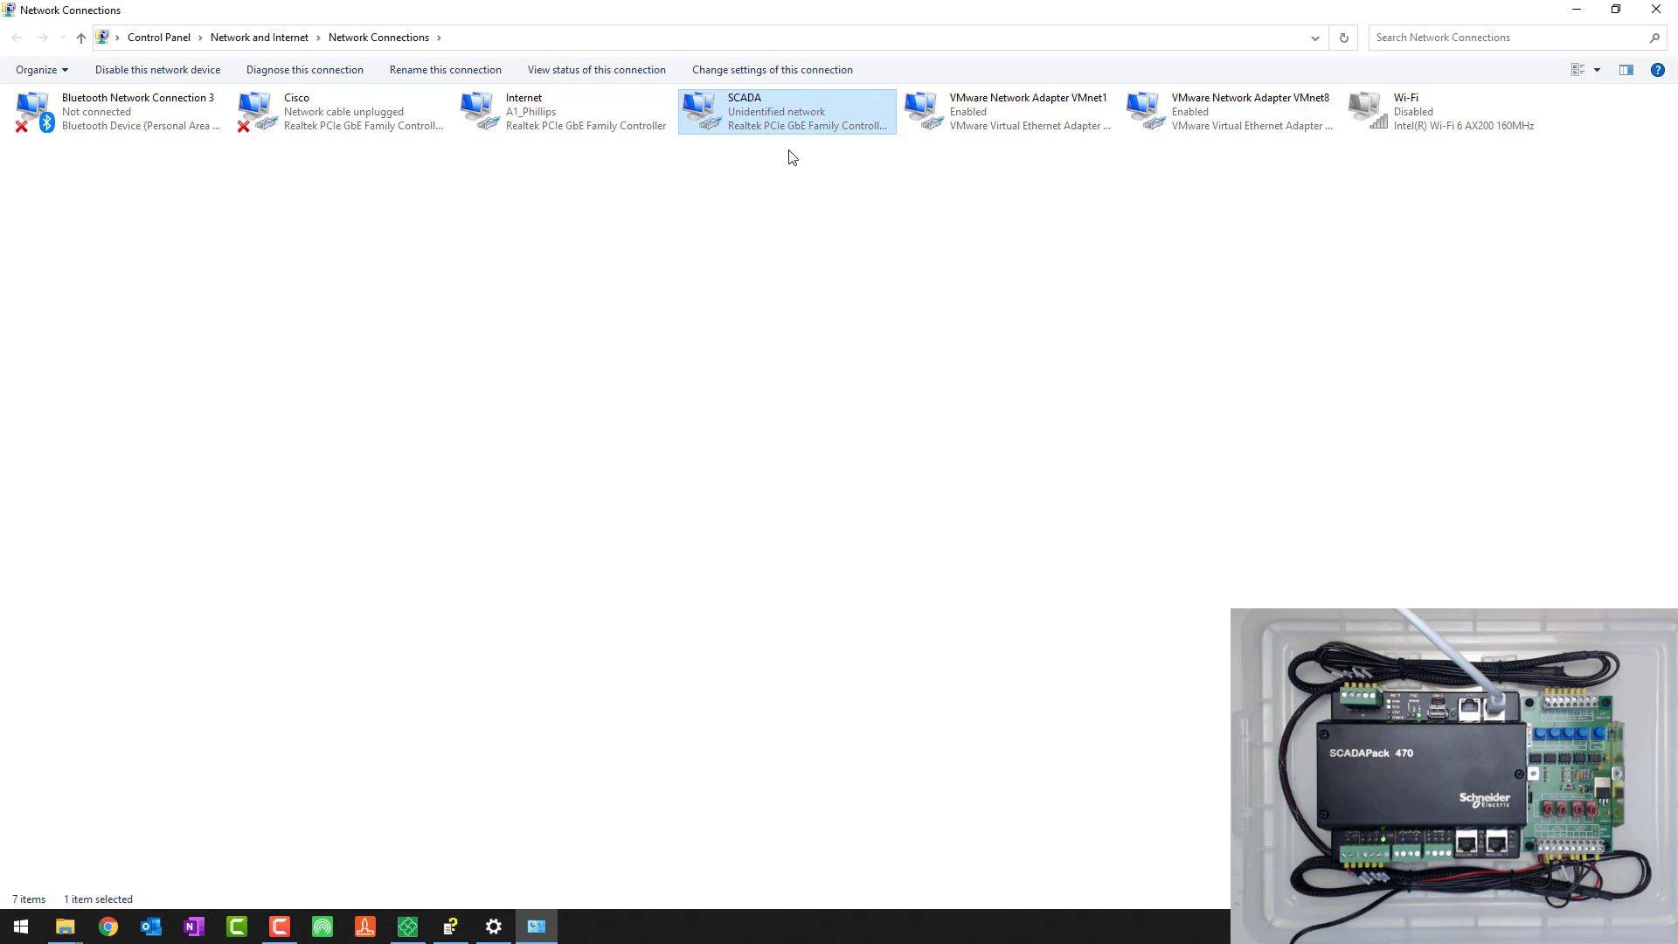
# Open the Internet Protocol Version 4 (TCP/IPv4) properties of the SCADA adapter
pyautogui.doubleClick(771, 122)
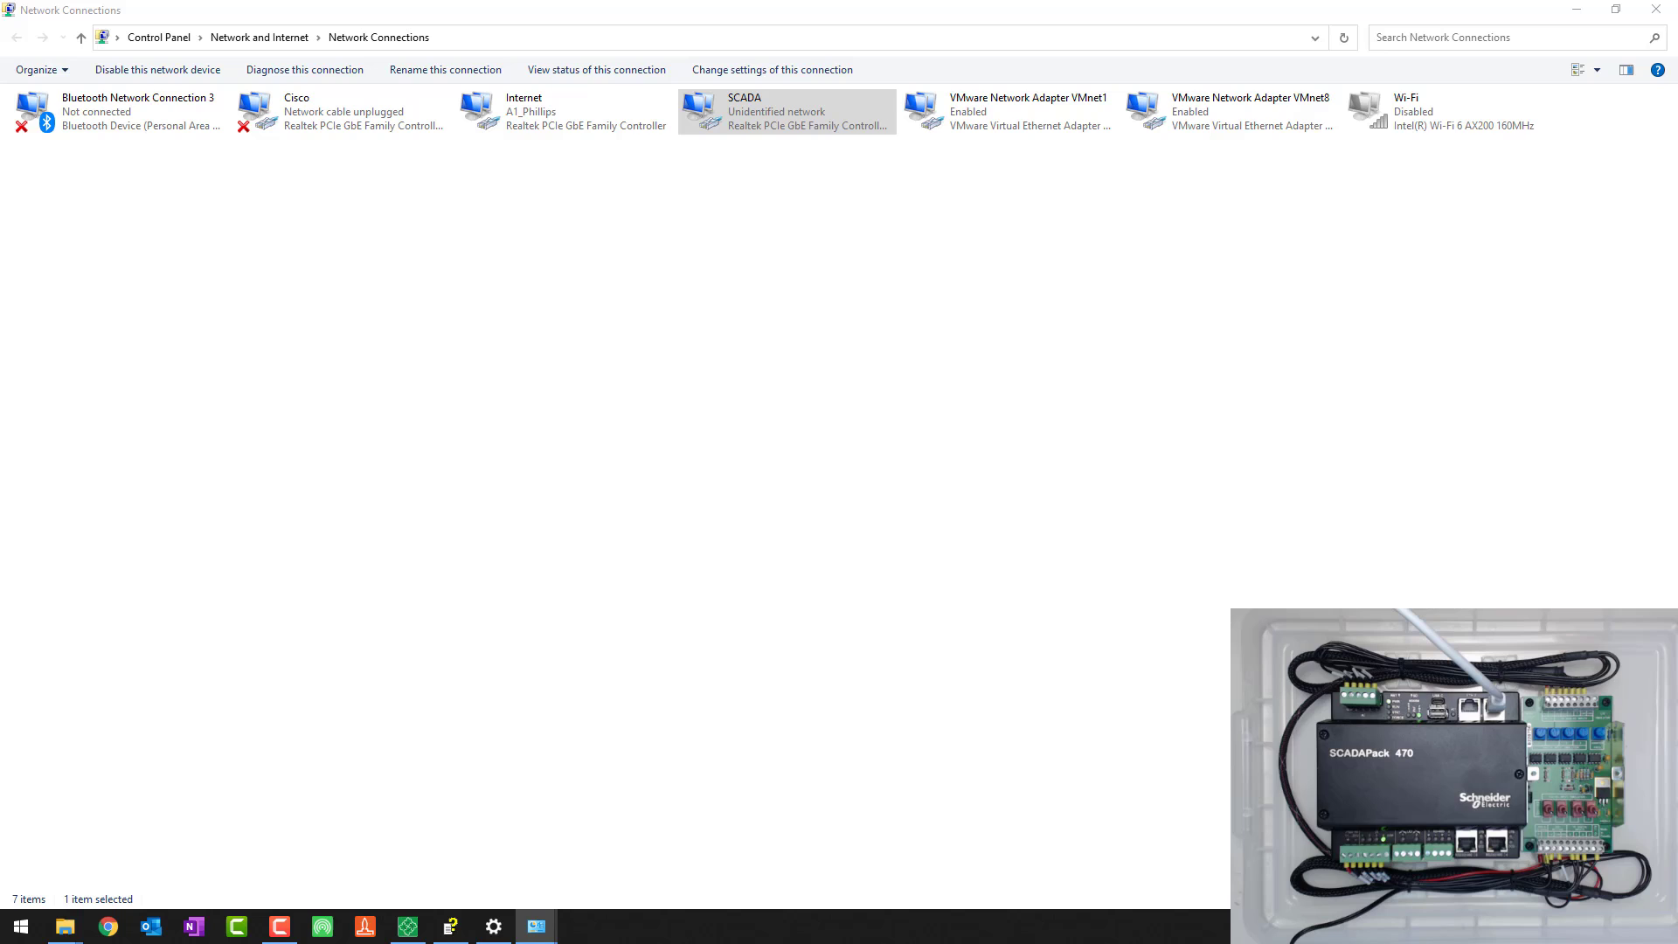
pyautogui.moveTo(847, 212); pyautogui.dragTo(888, 231)
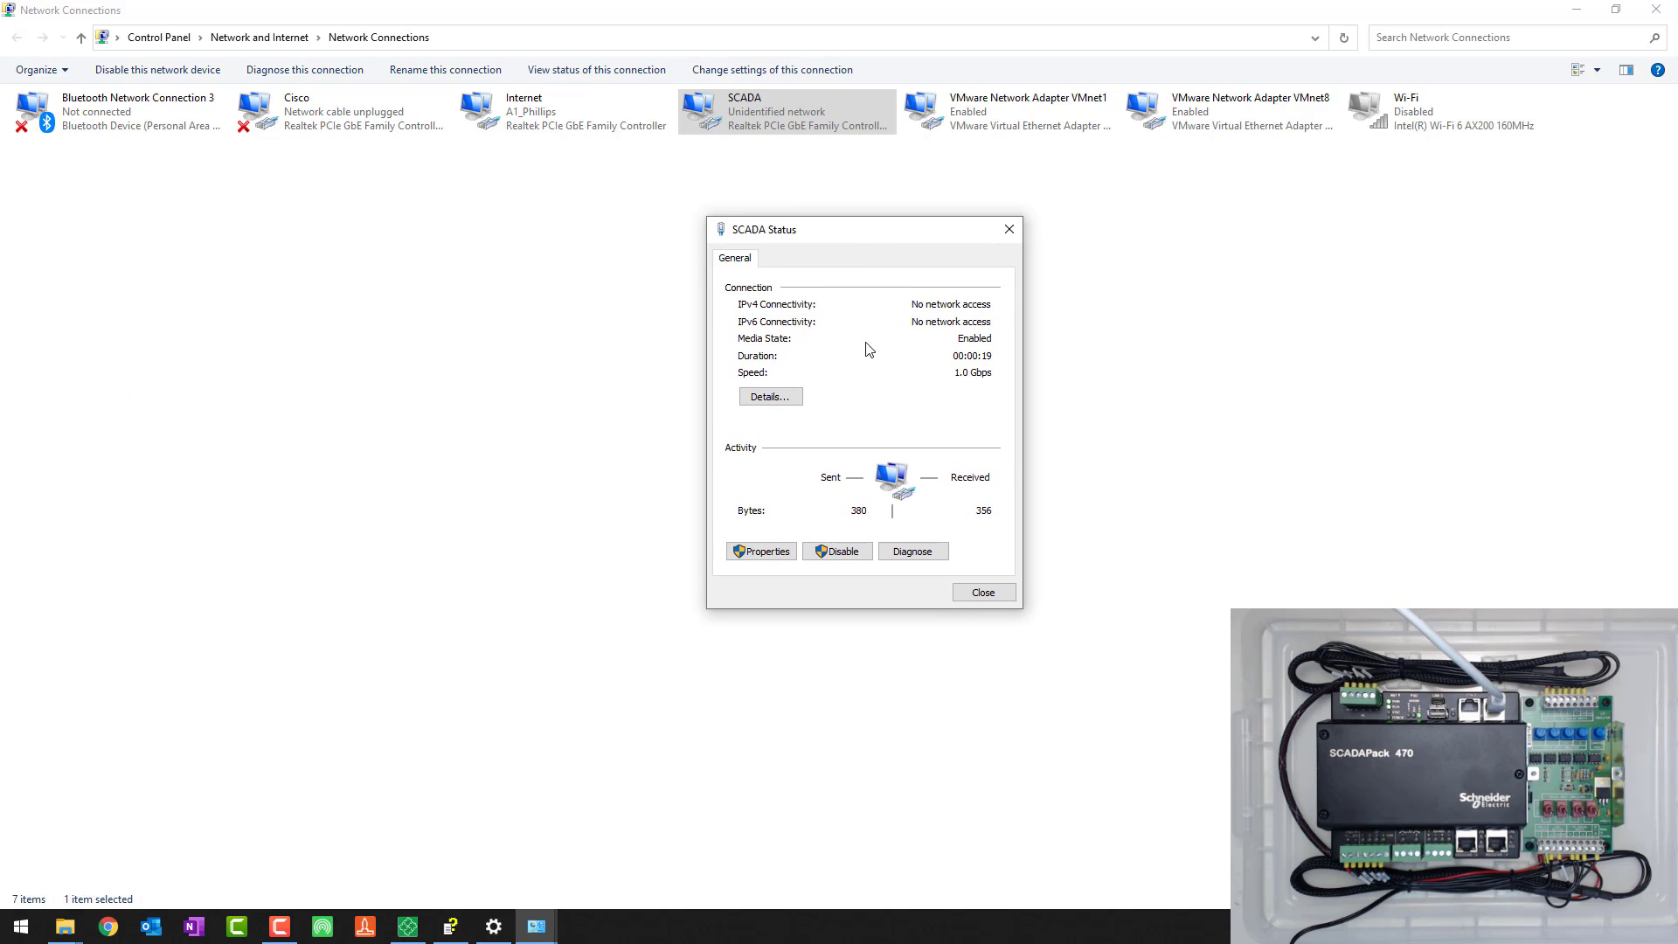
pyautogui.click(757, 554)
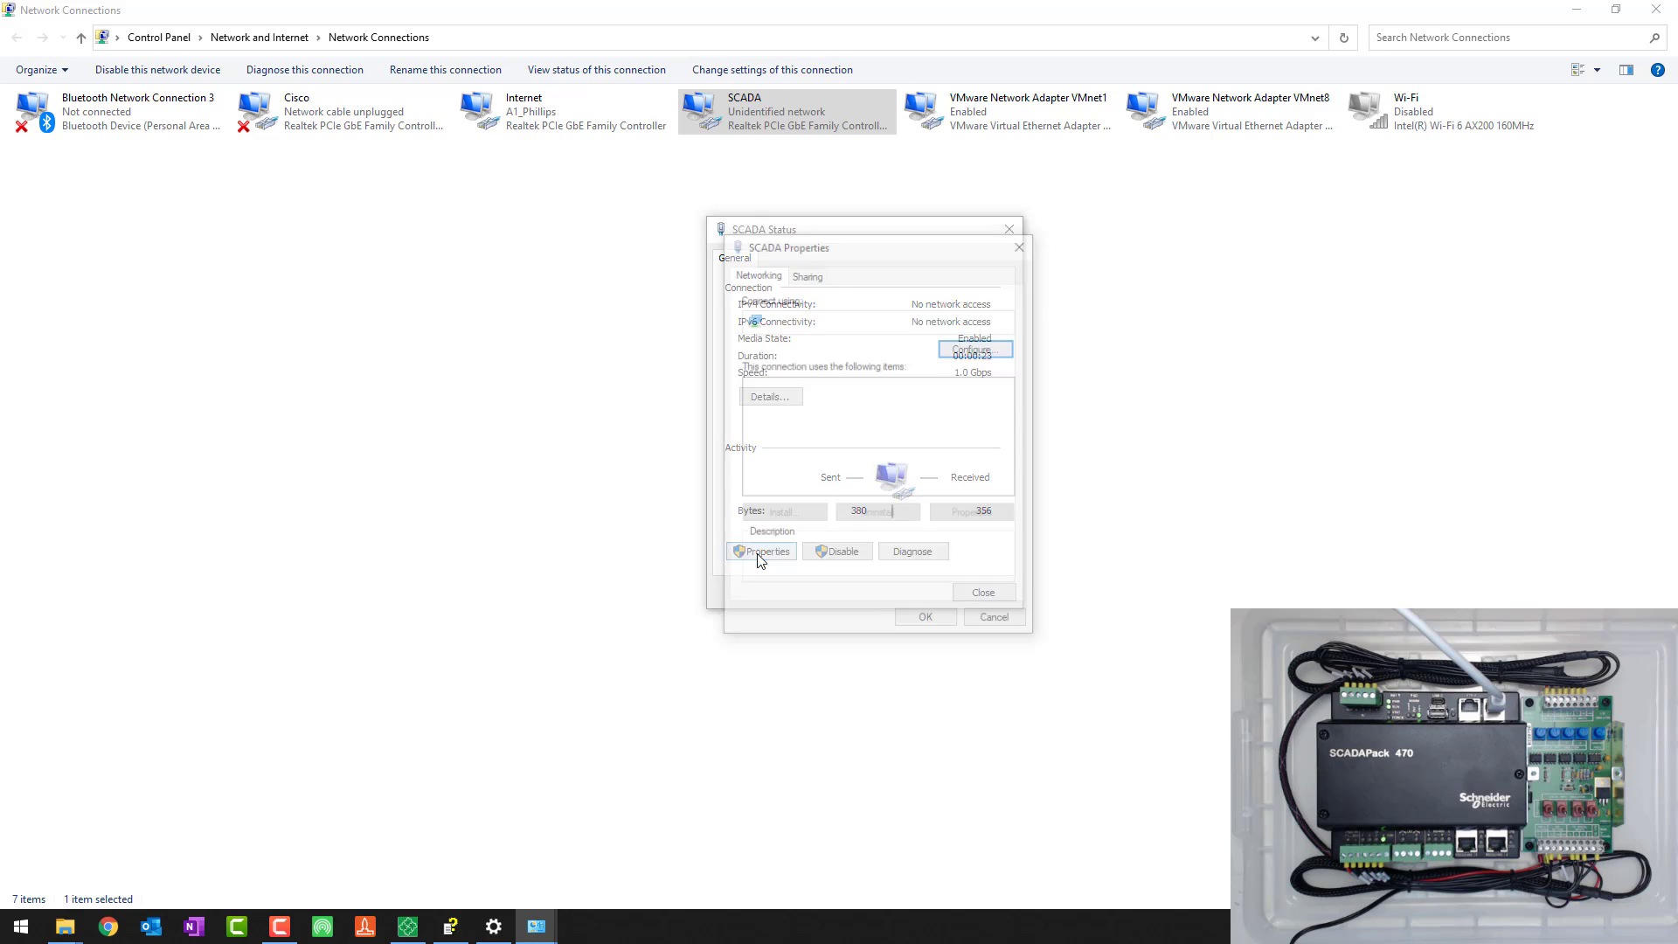
pyautogui.click(831, 446)
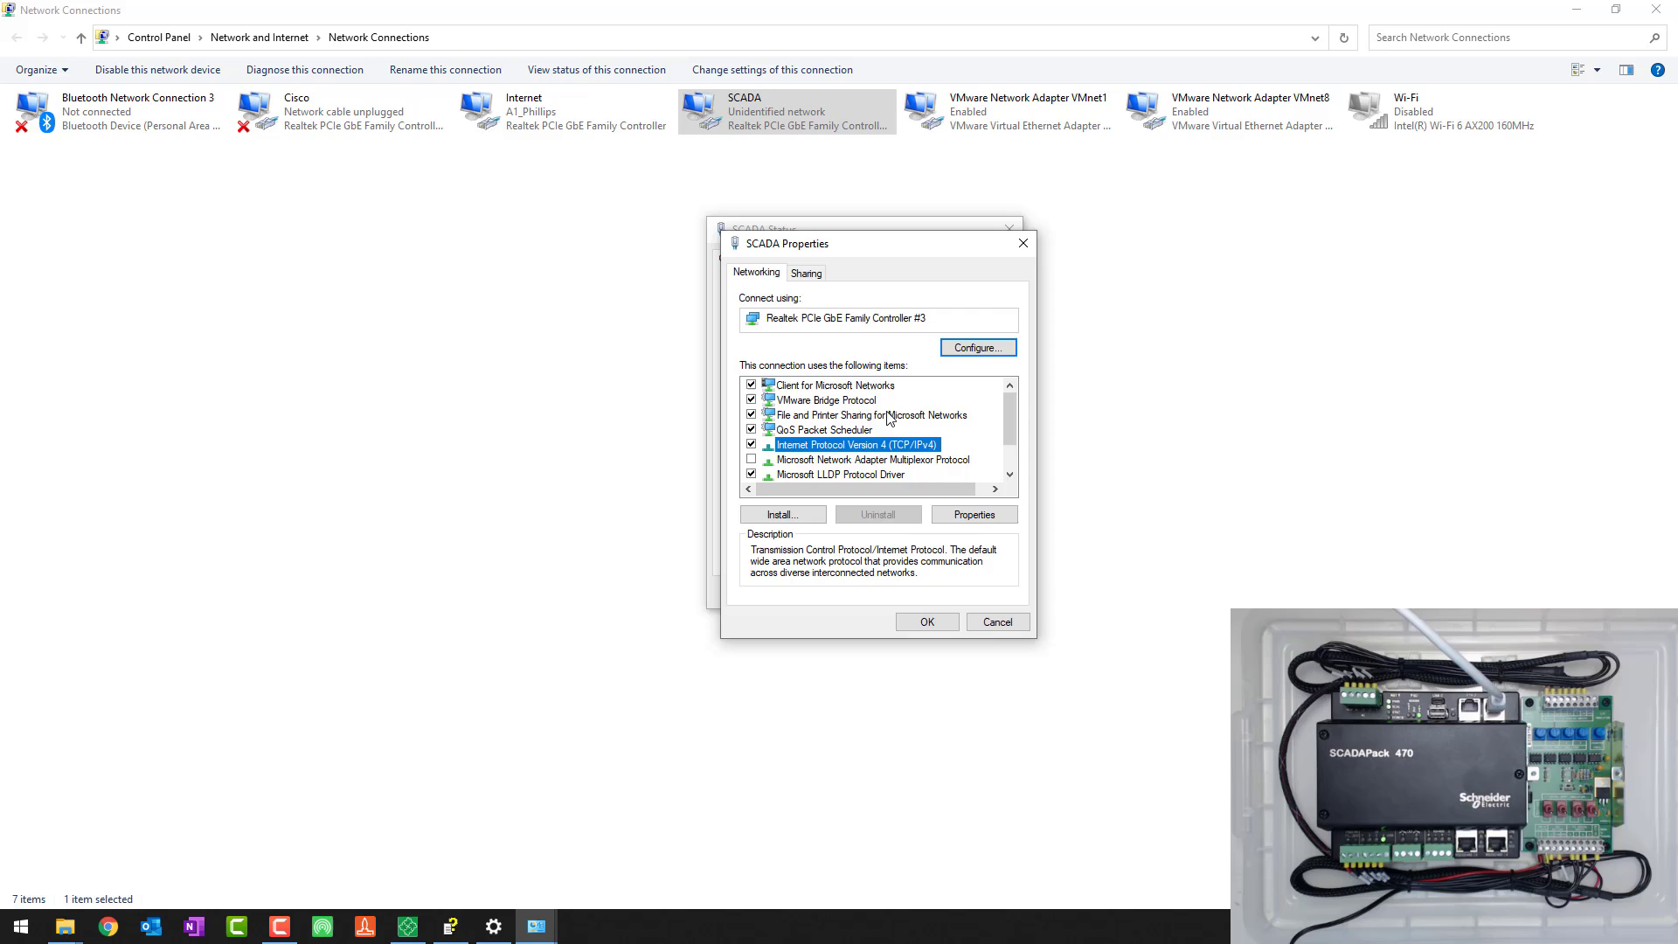
pyautogui.doubleClick(876, 446)
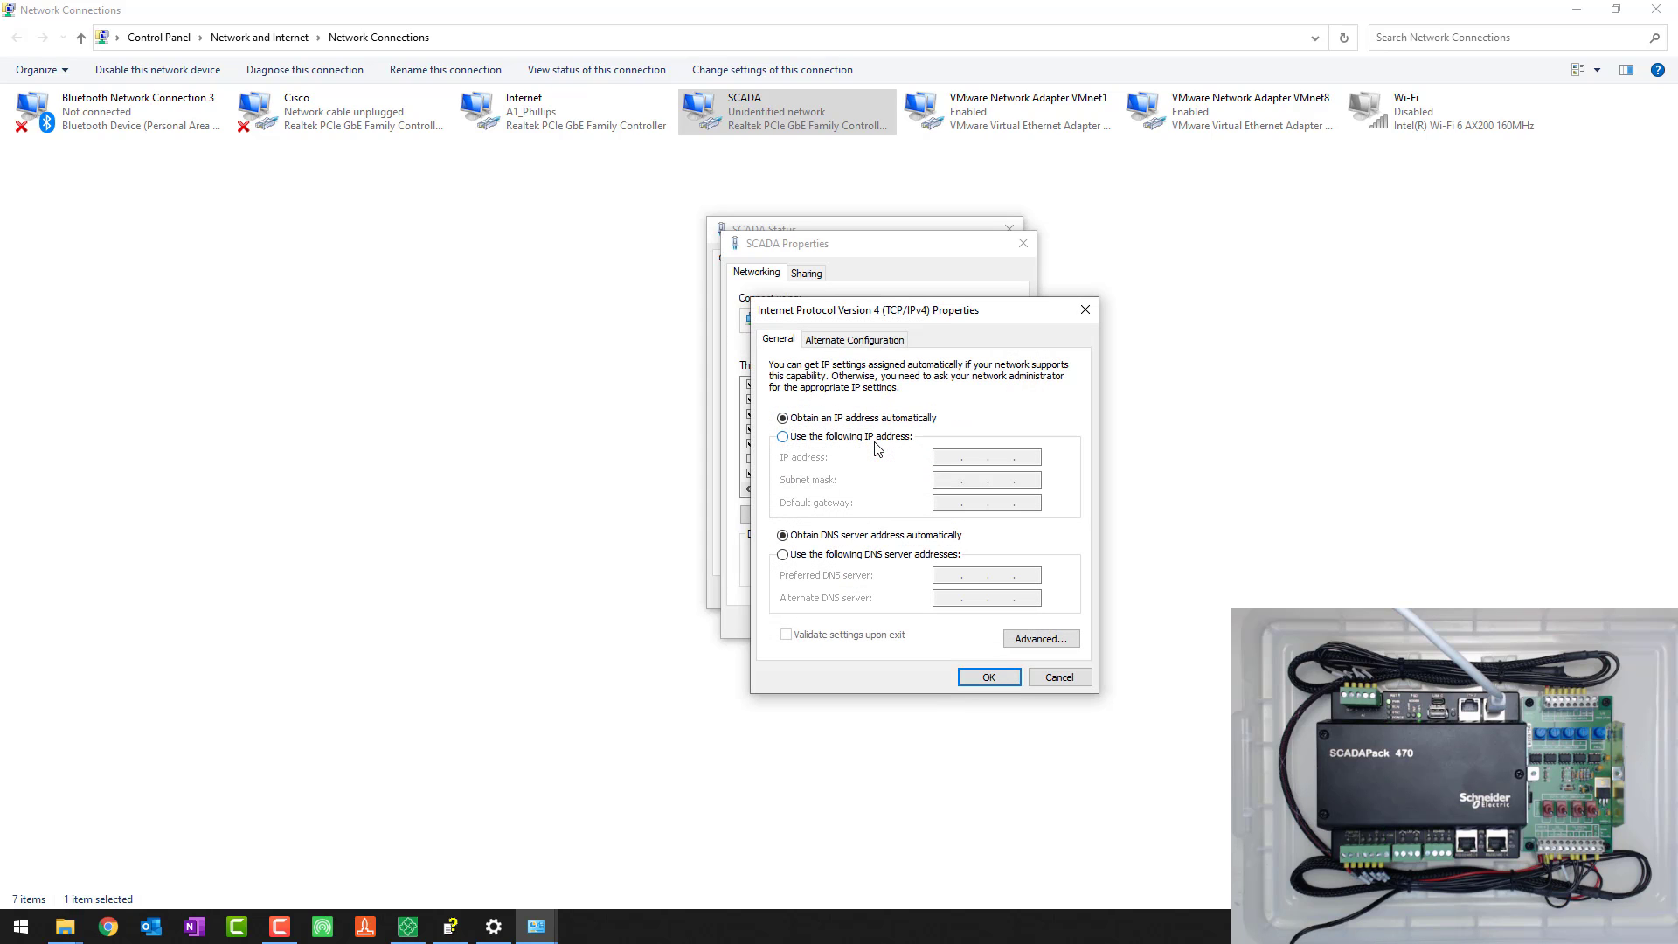
# Assign the static IP address 172.16.1.199 with its subnet mask and confirm
pyautogui.click(823, 442)
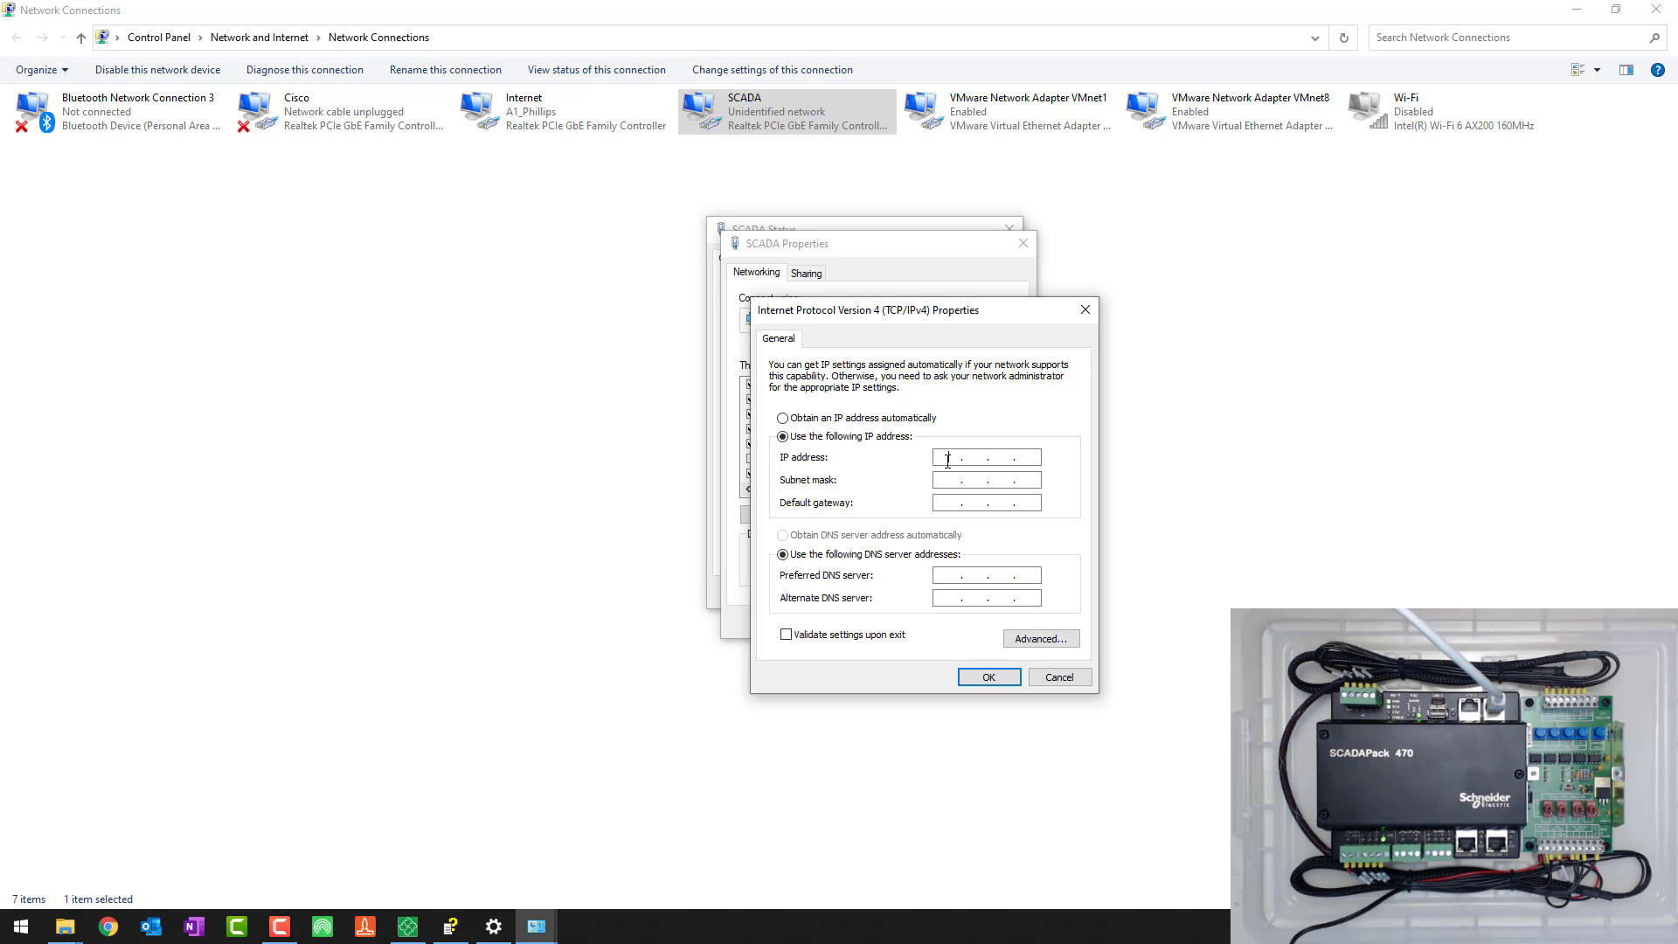
pyautogui.write('172 . 16')
pyautogui.write('1.199')
pyautogui.click(947, 478)
pyautogui.click(985, 680)
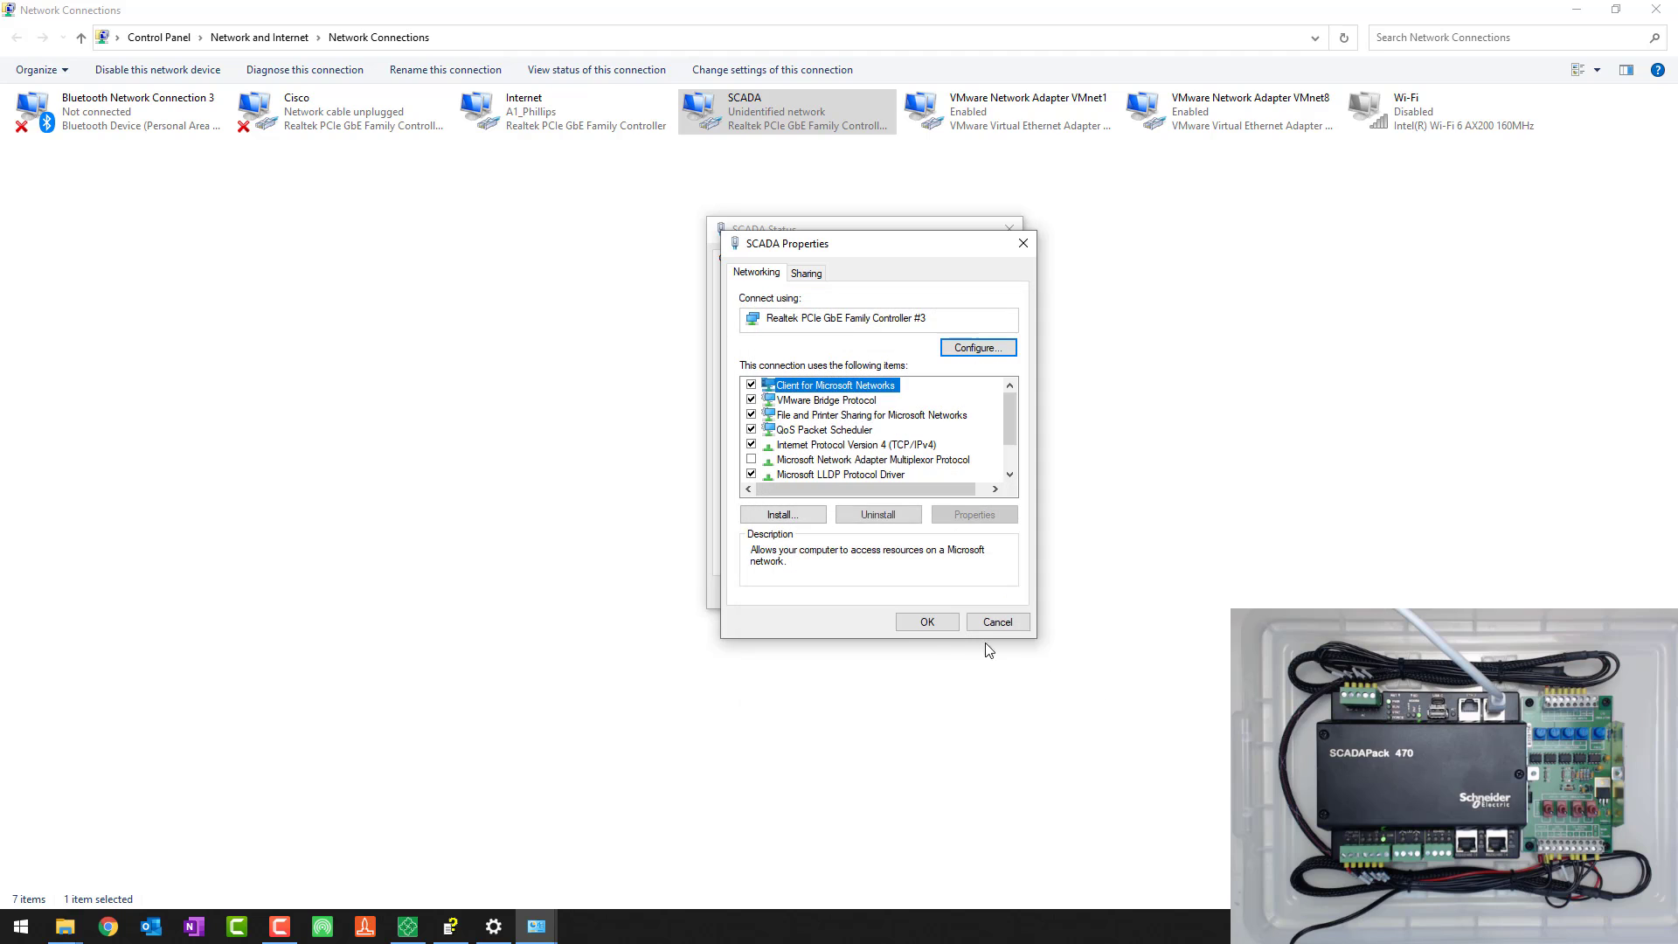
# Apply the adapter changes, close SCADA Status, and minimize Network Connections
pyautogui.click(929, 622)
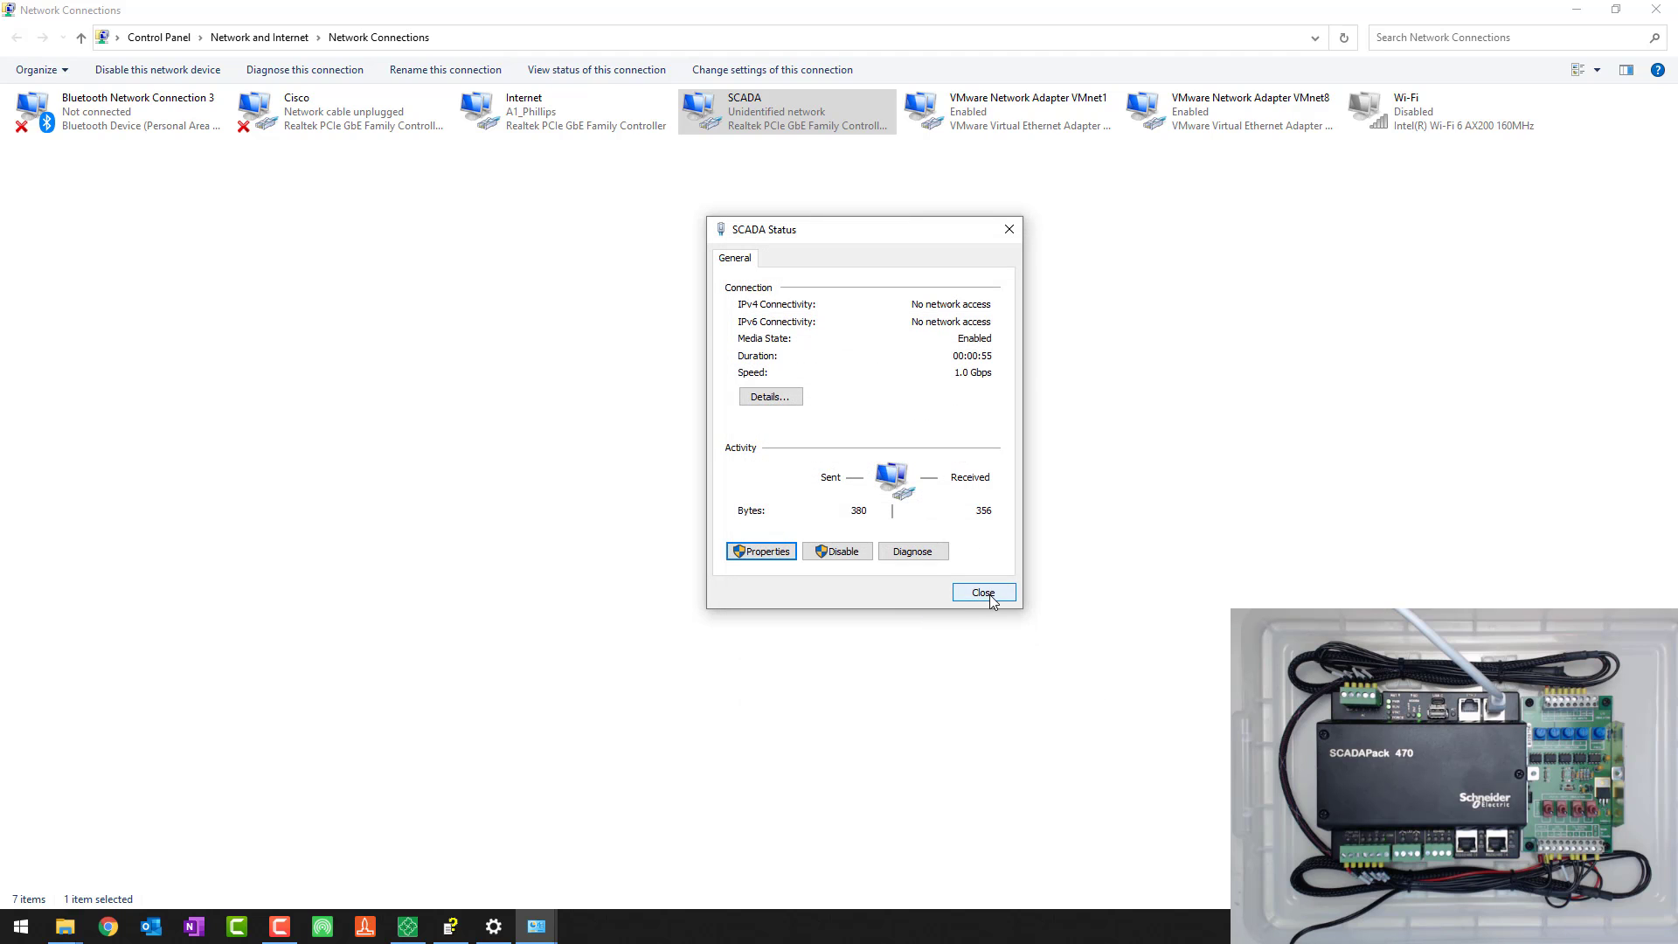
pyautogui.click(990, 594)
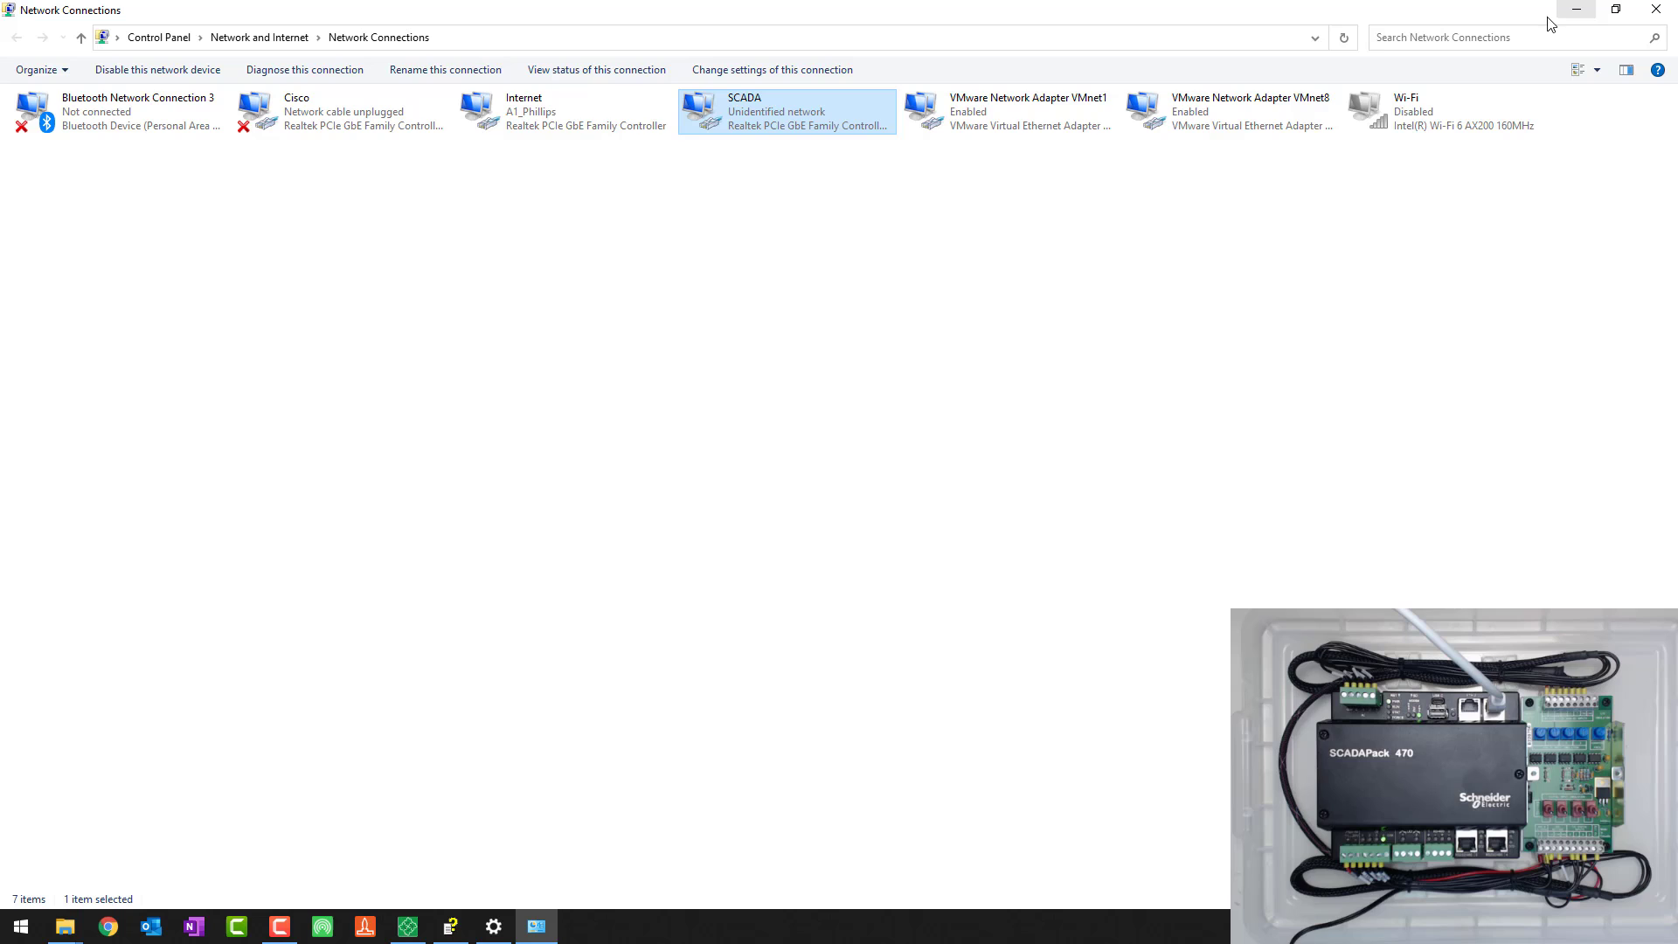
pyautogui.click(1577, 9)
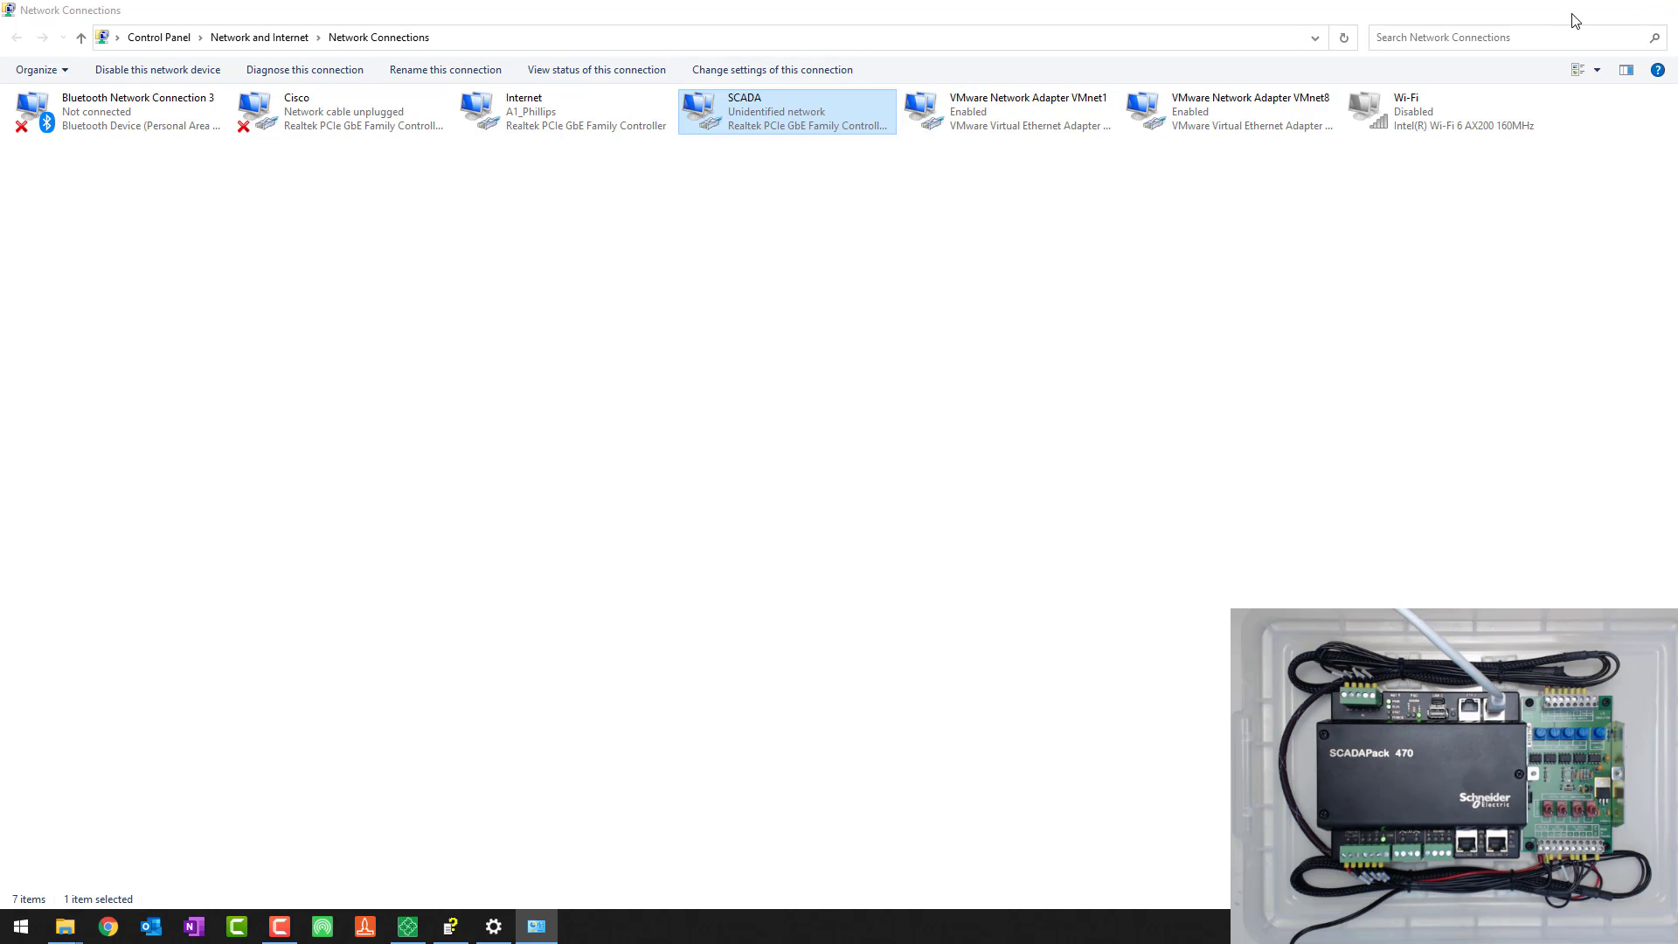
# Minimize Settings and launch Command Prompt from a 'cmd' search
pyautogui.click(1578, 14)
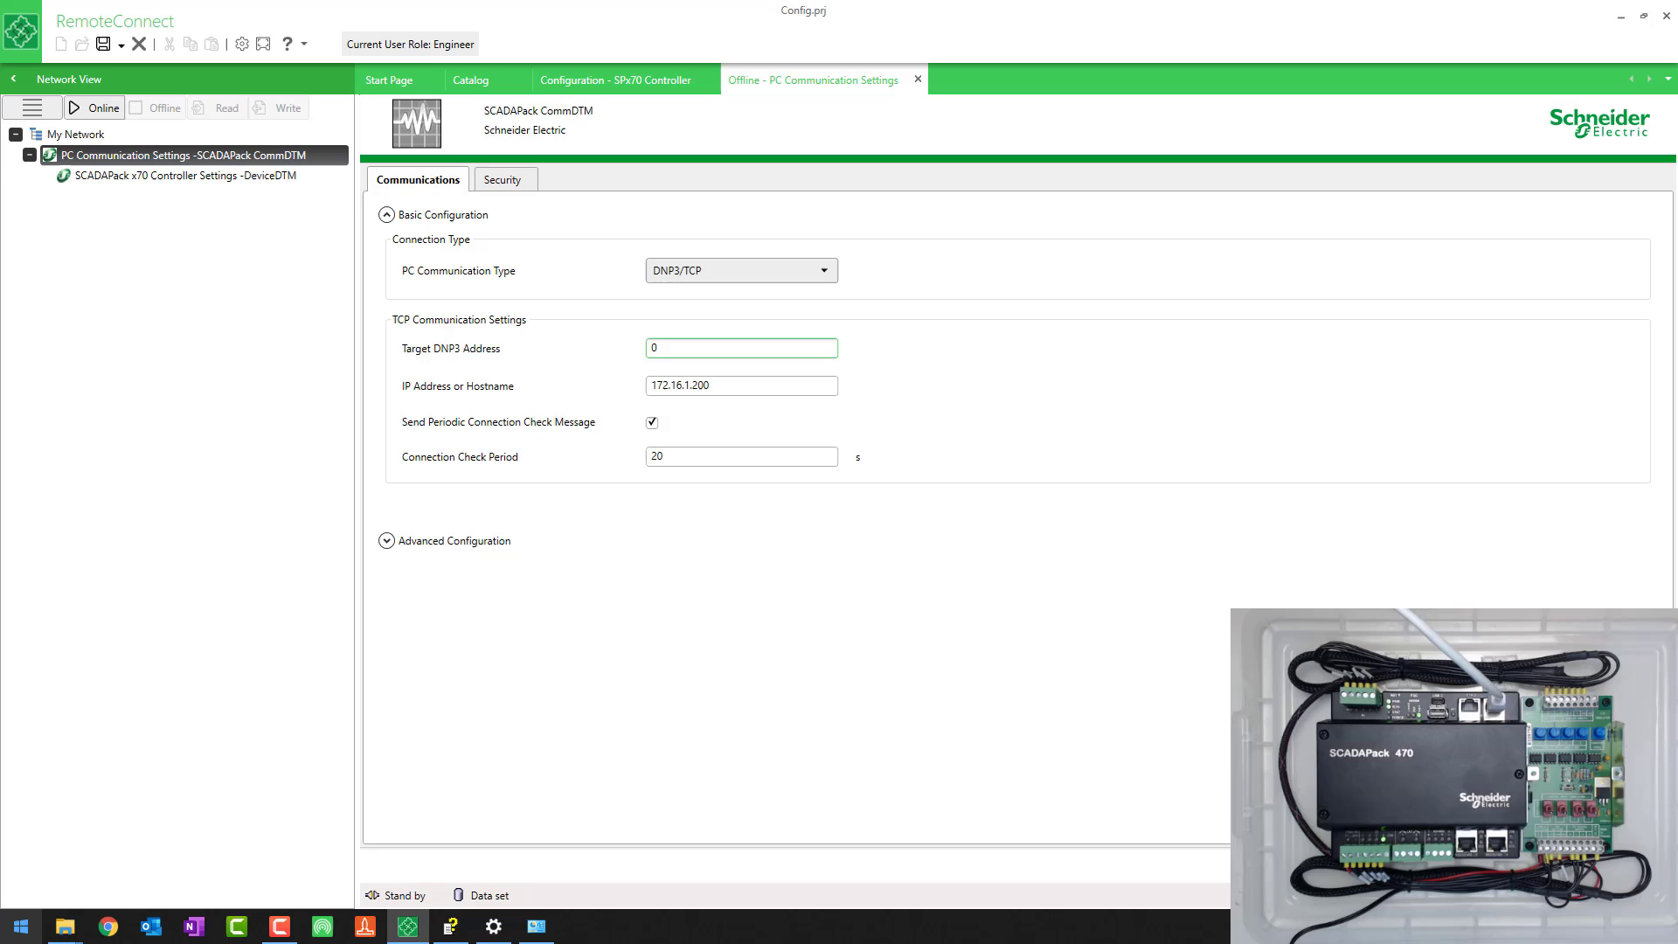
pyautogui.click(21, 927)
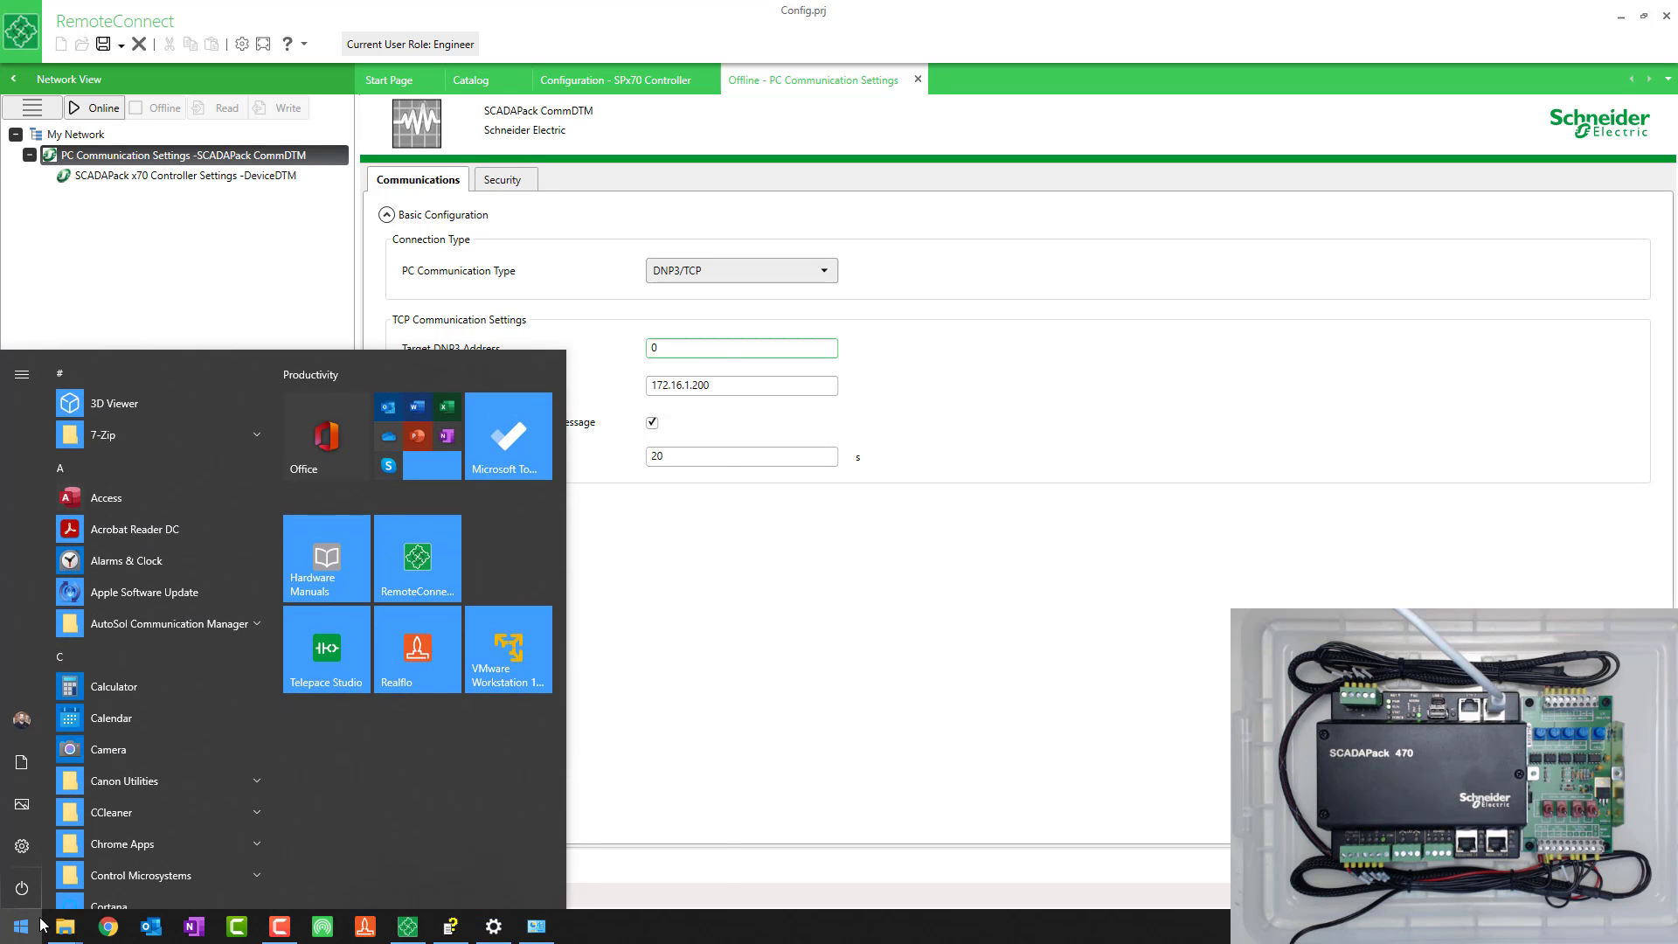
pyautogui.write('cmd')
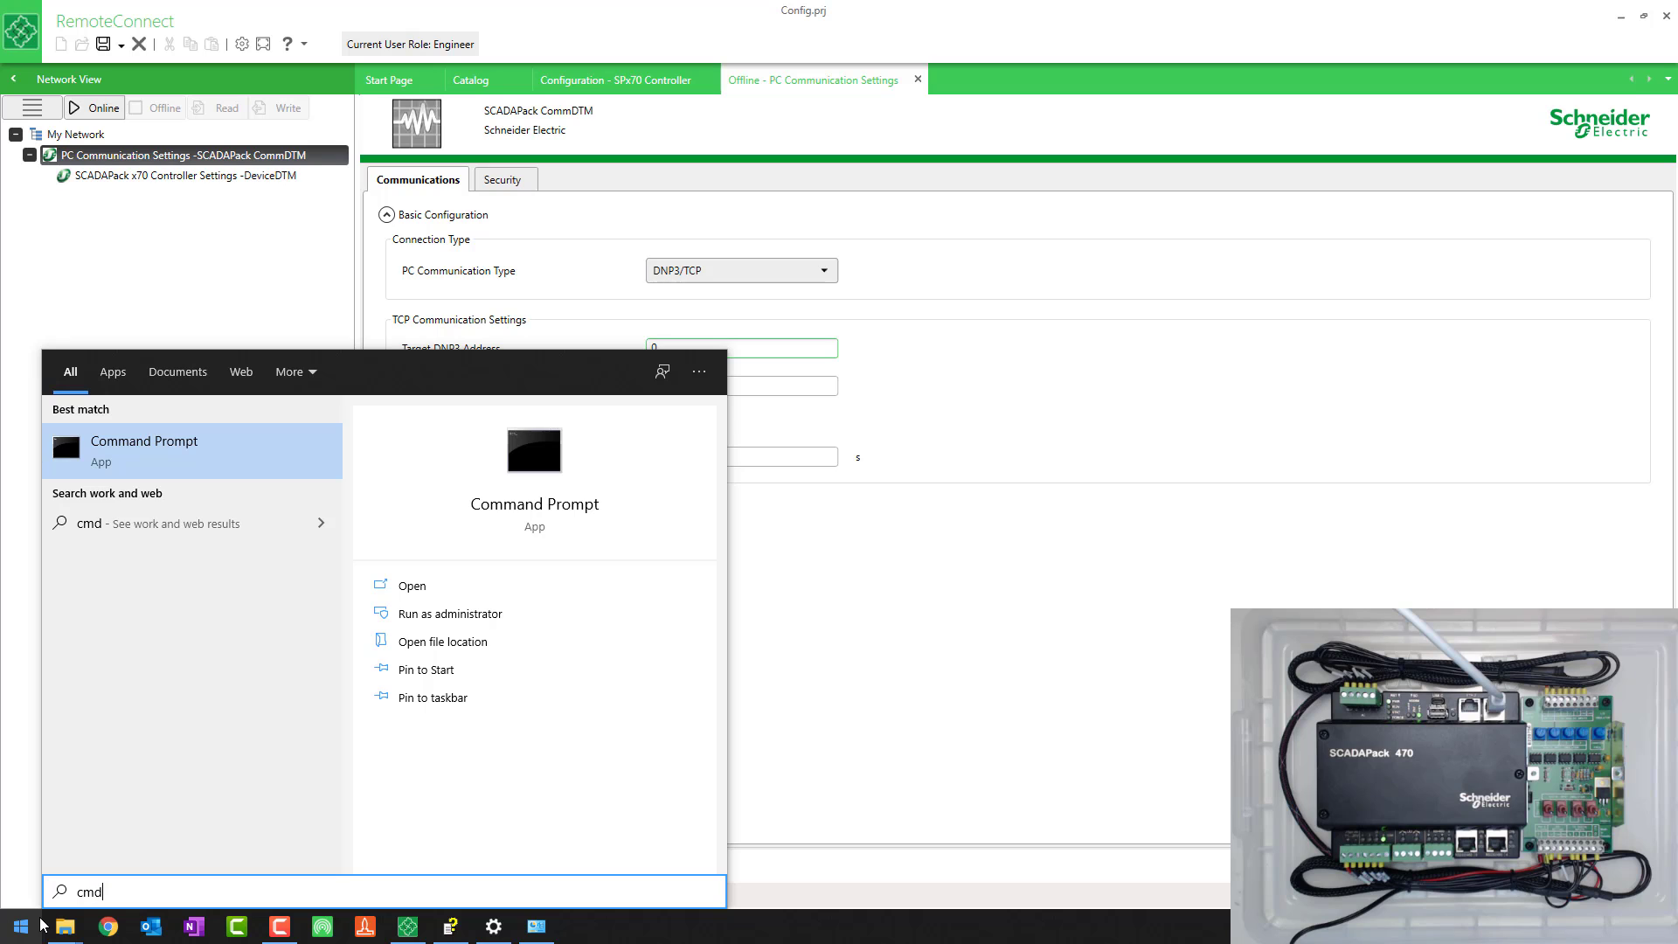
pyautogui.click(212, 452)
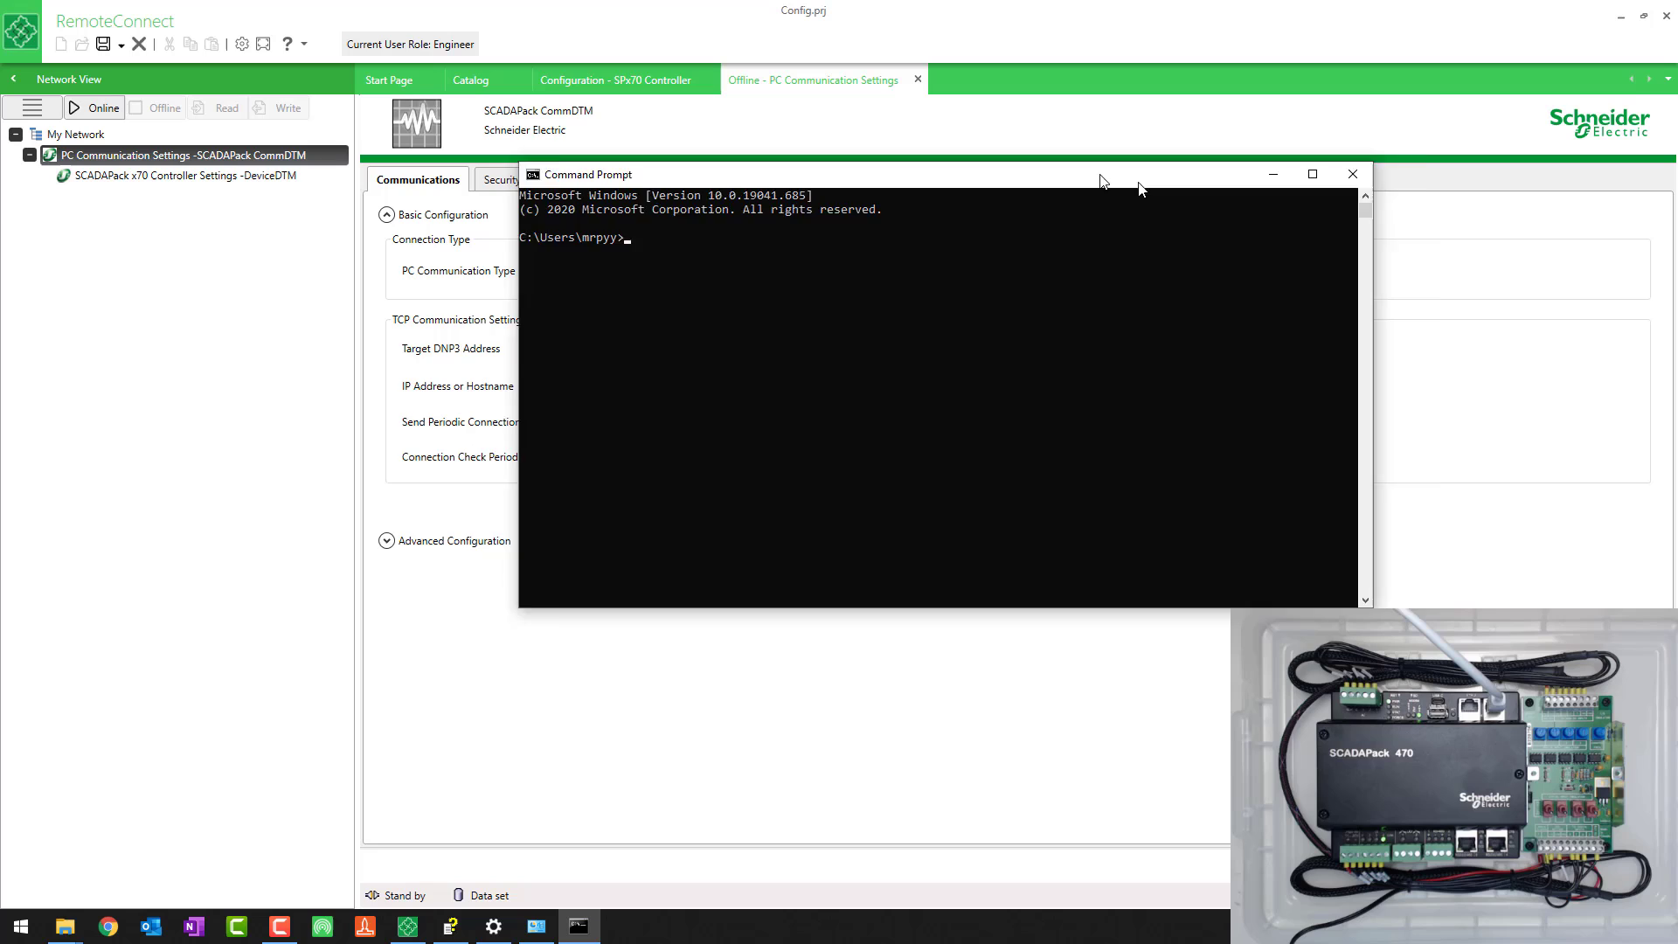
# Ping 172.16.1.200, getting 4 of 4 replies with 0% loss
pyautogui.moveTo(1100, 177); pyautogui.dragTo(1011, 233)
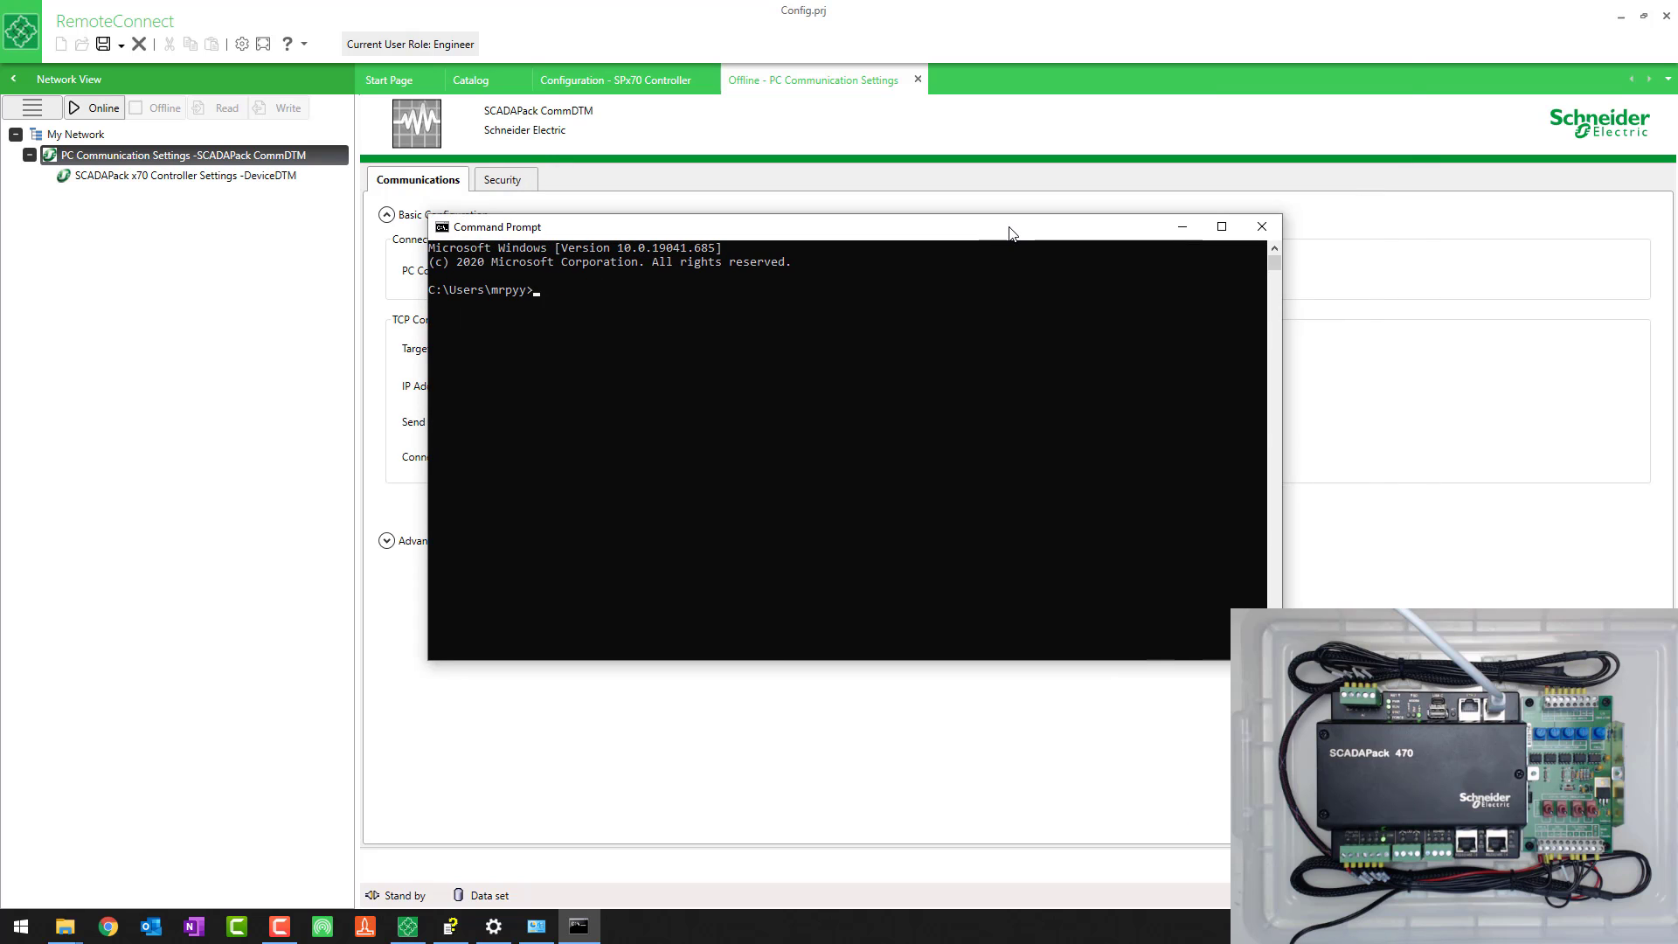
pyautogui.write('ping 17')
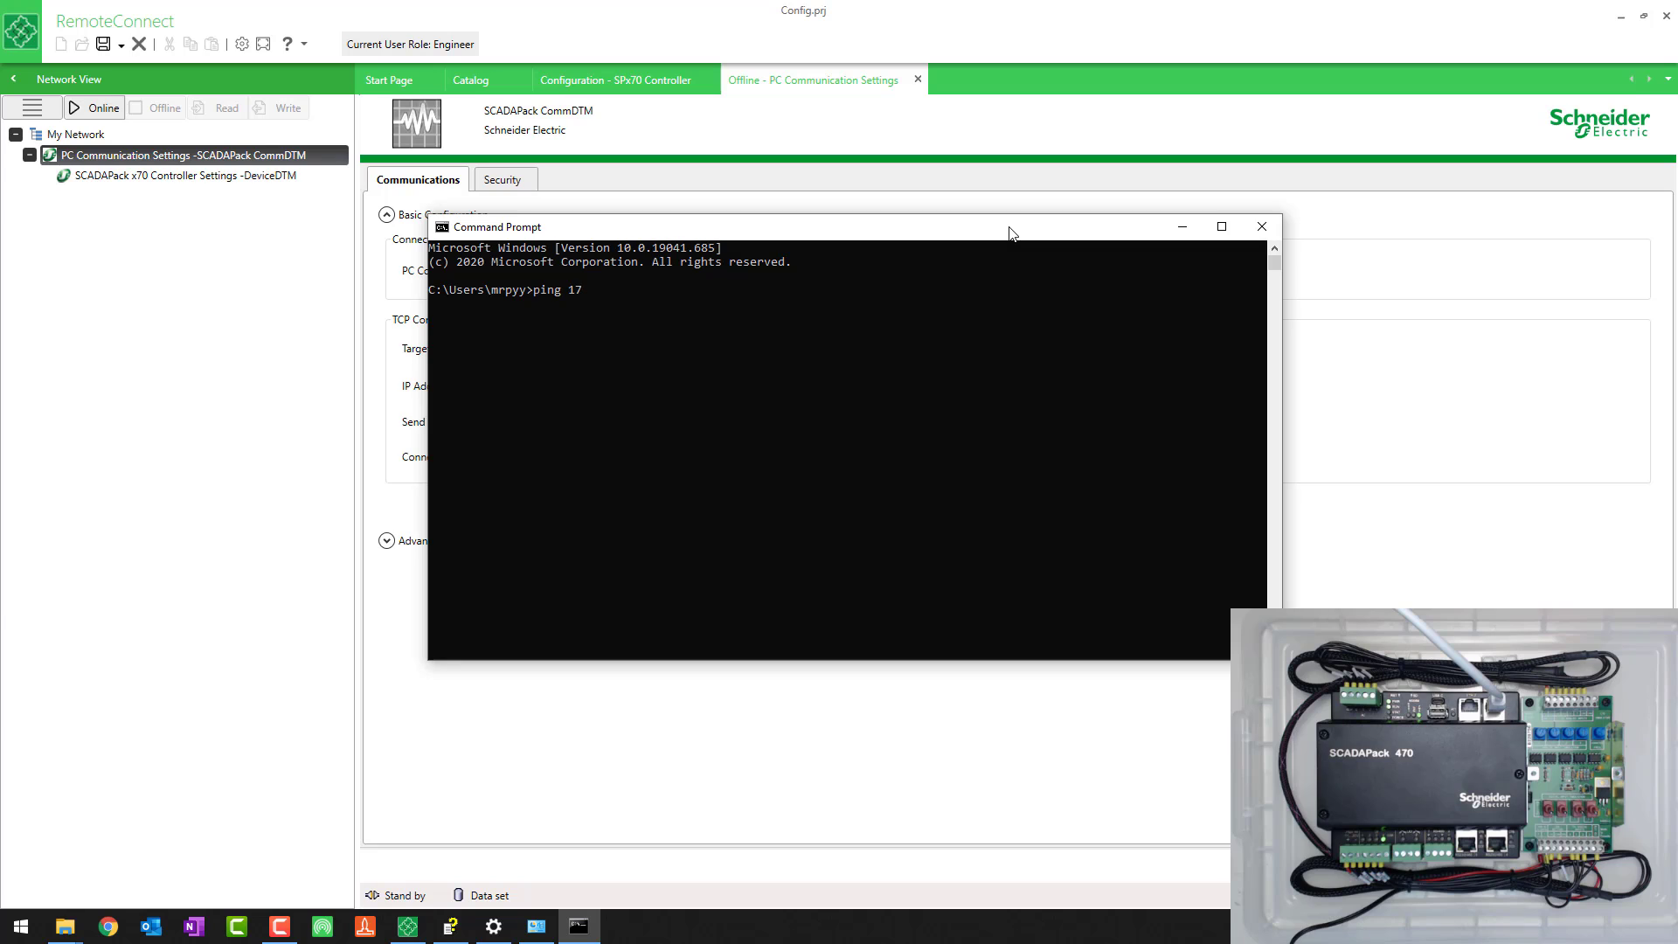
pyautogui.write('2.16.1.200')
pyautogui.press('Return')
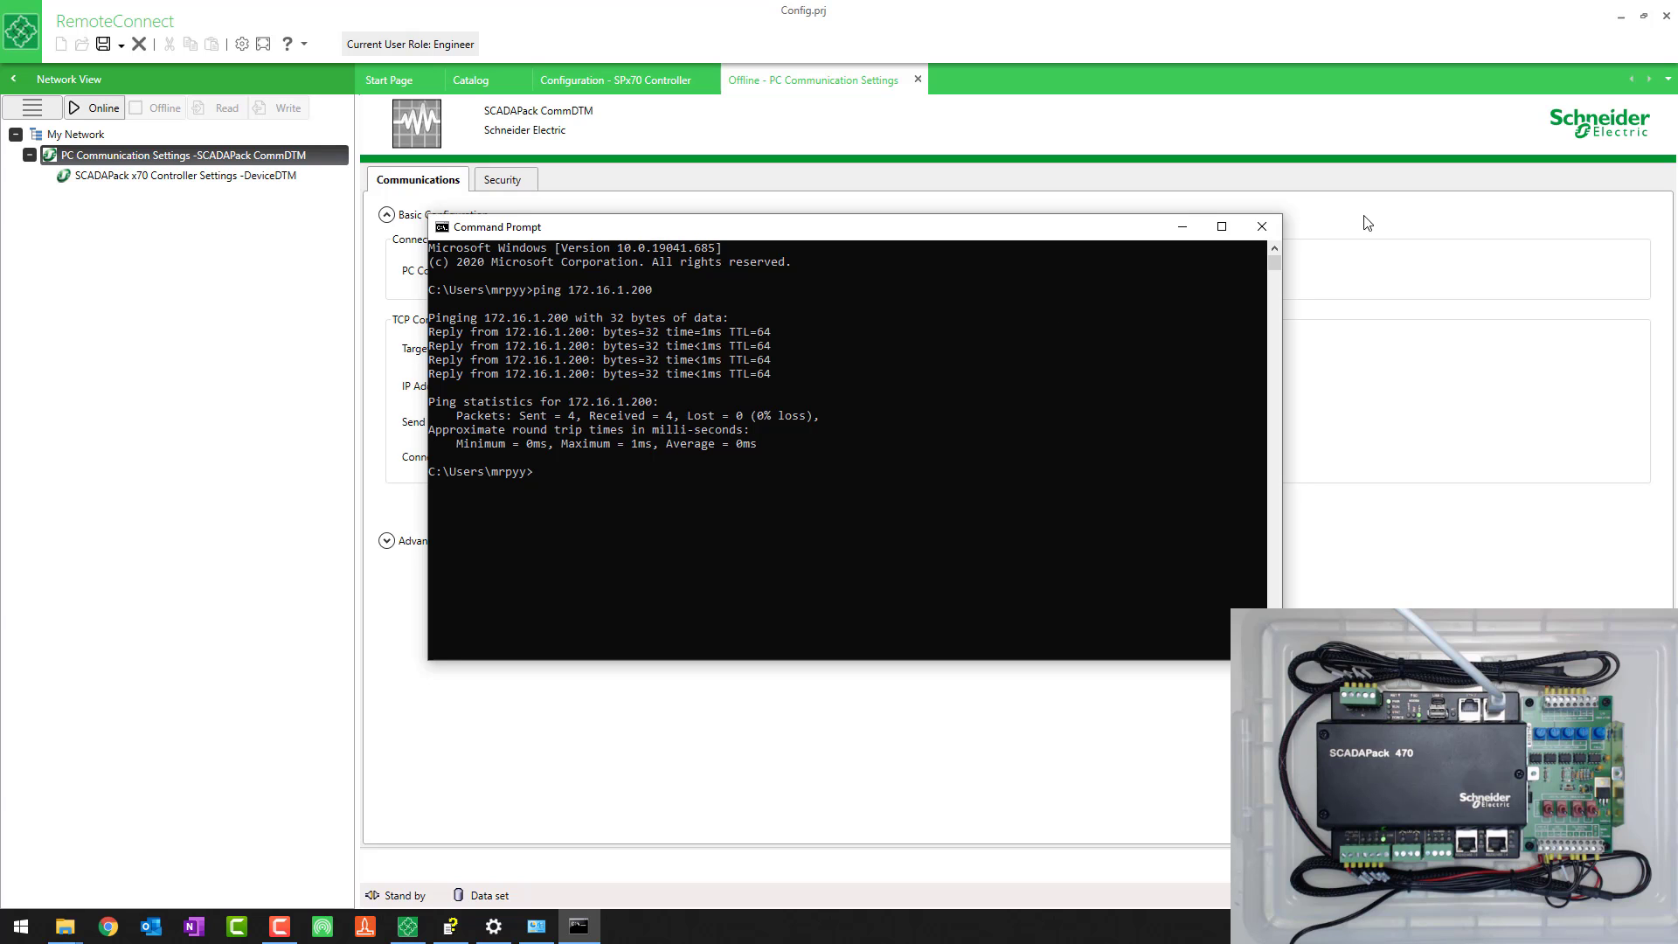
# Select the SCADAPack x70 controller's Configuration and go online over TCP at 172.16.1.200
pyautogui.click(1180, 229)
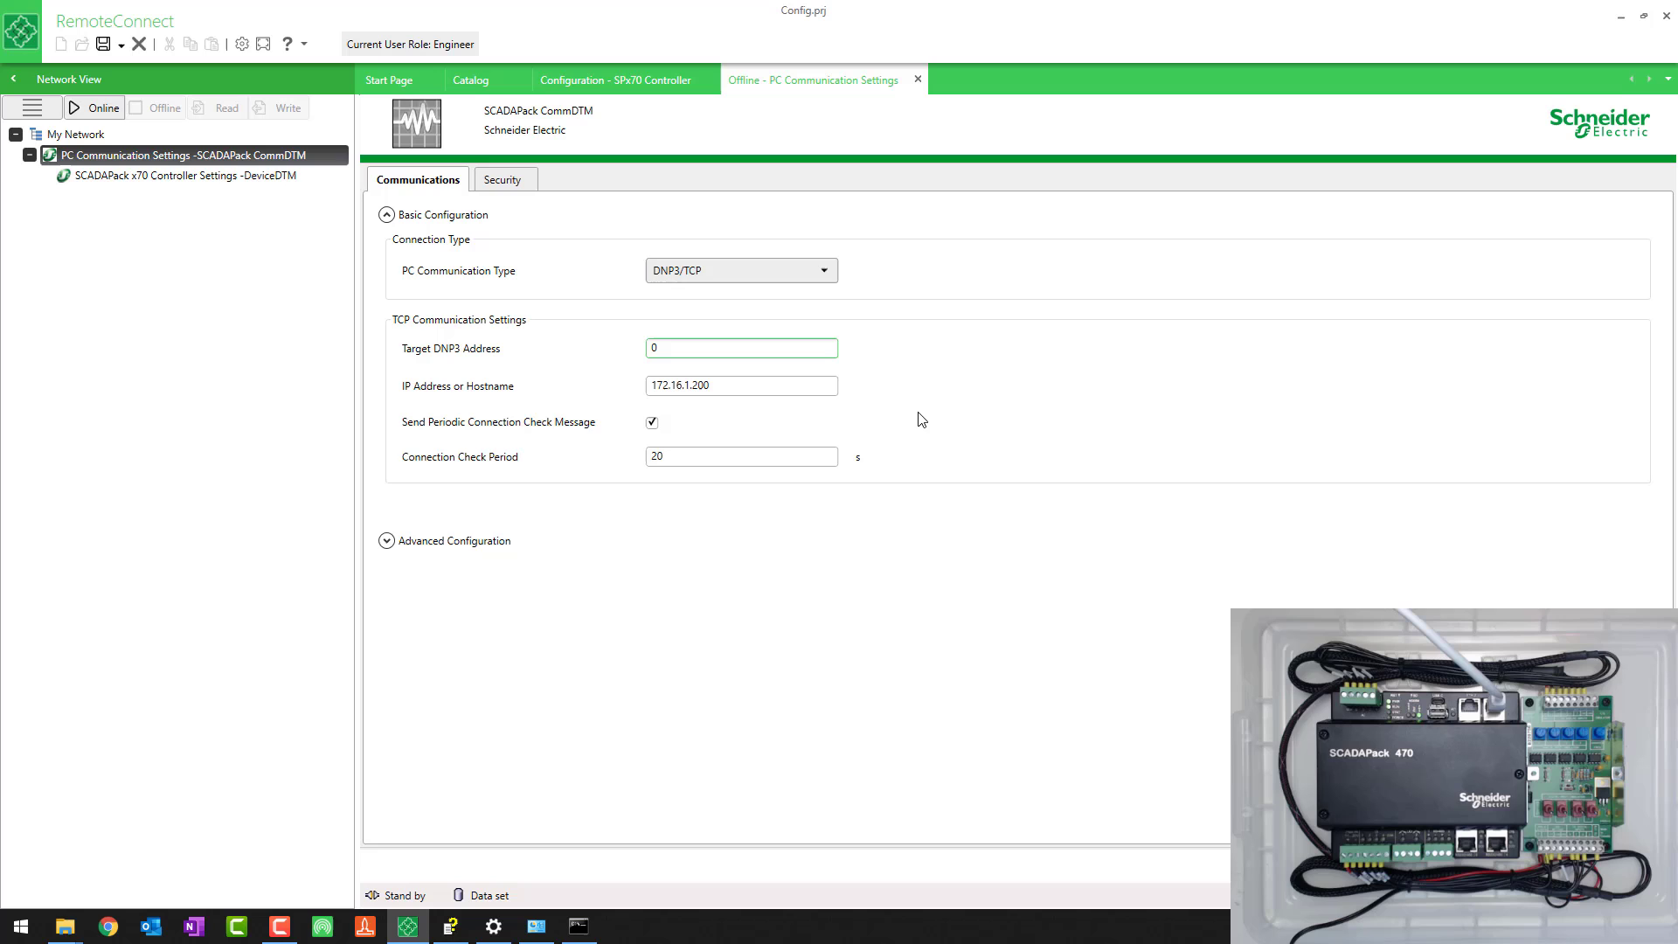
pyautogui.click(186, 178)
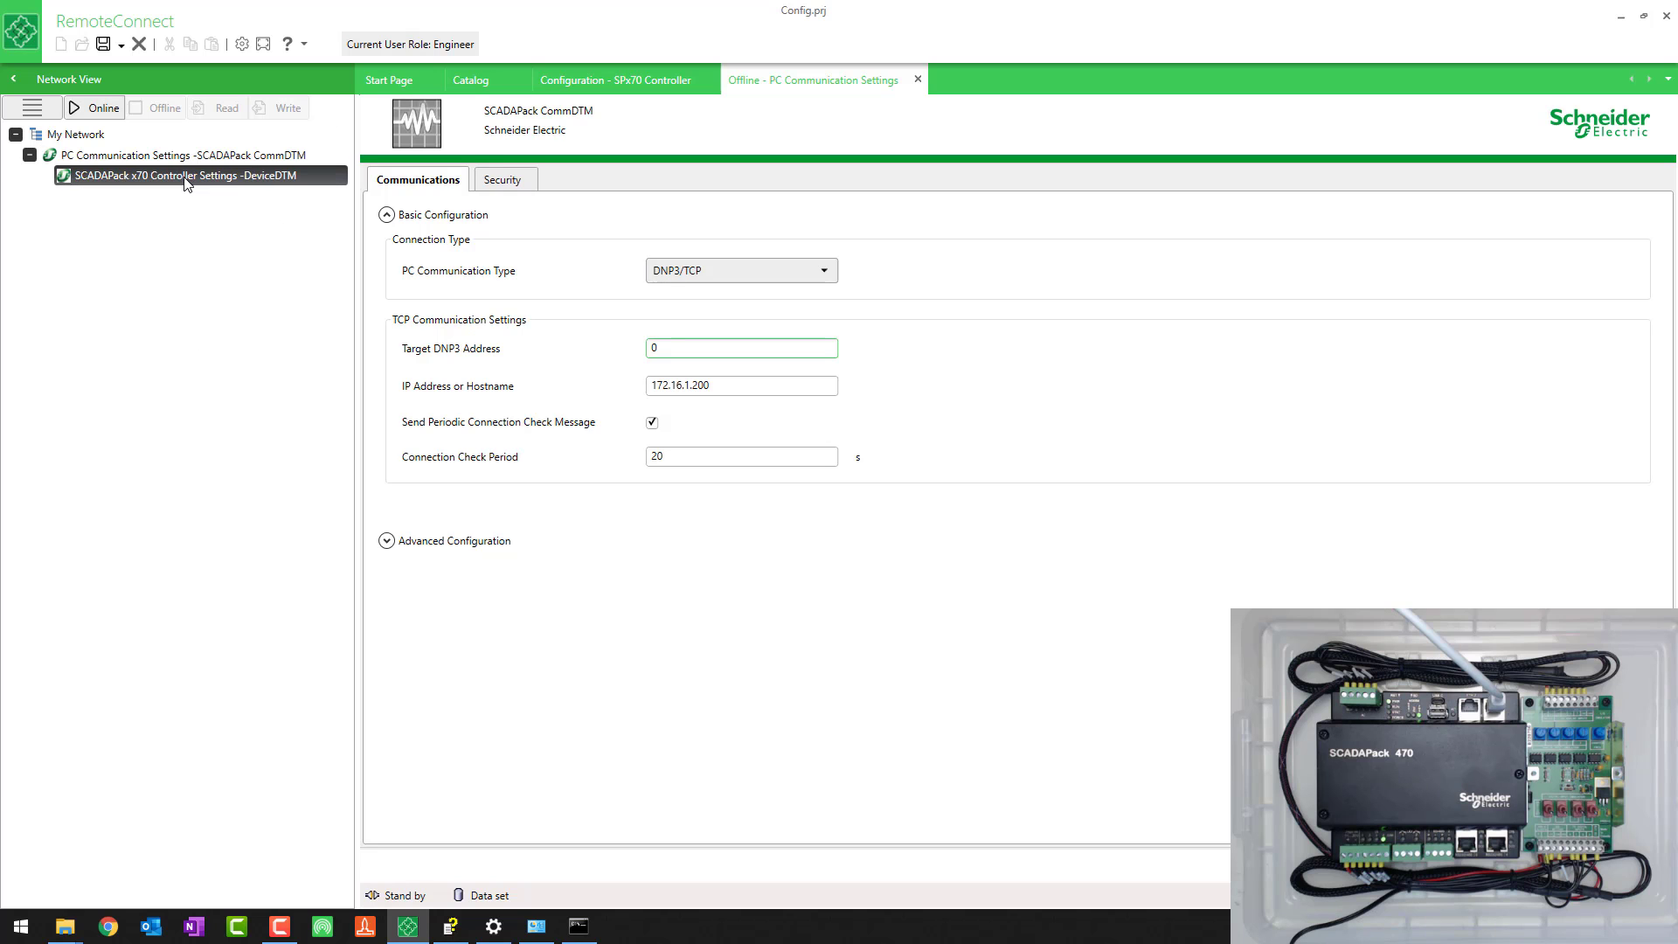
pyautogui.click(594, 77)
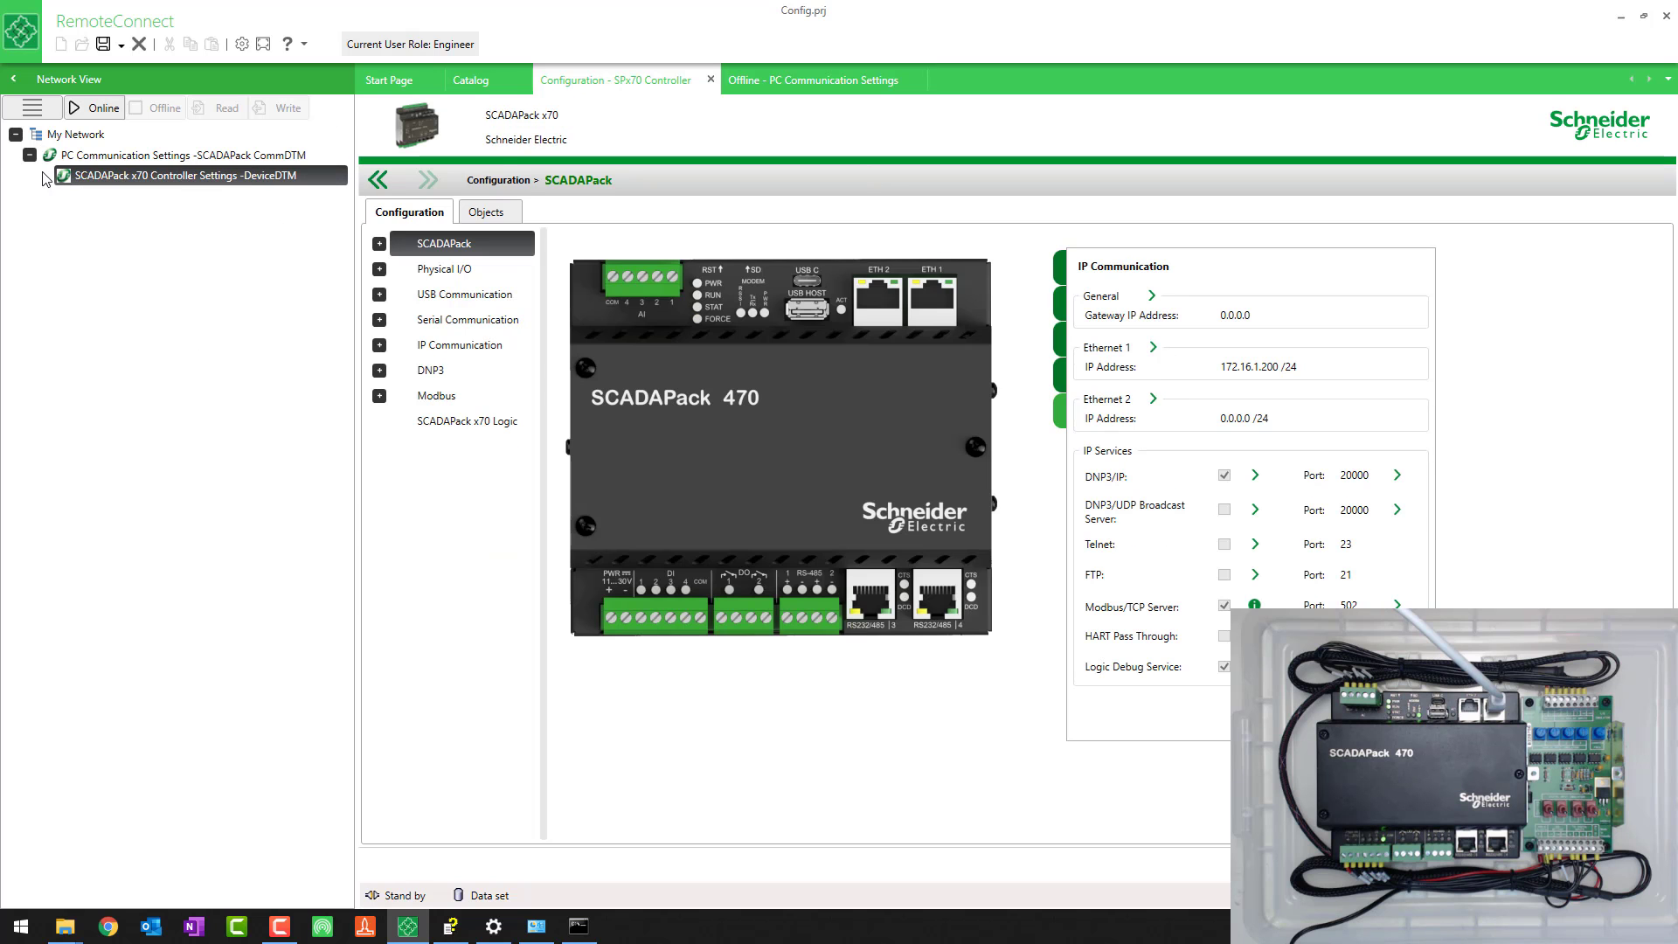
pyautogui.click(102, 113)
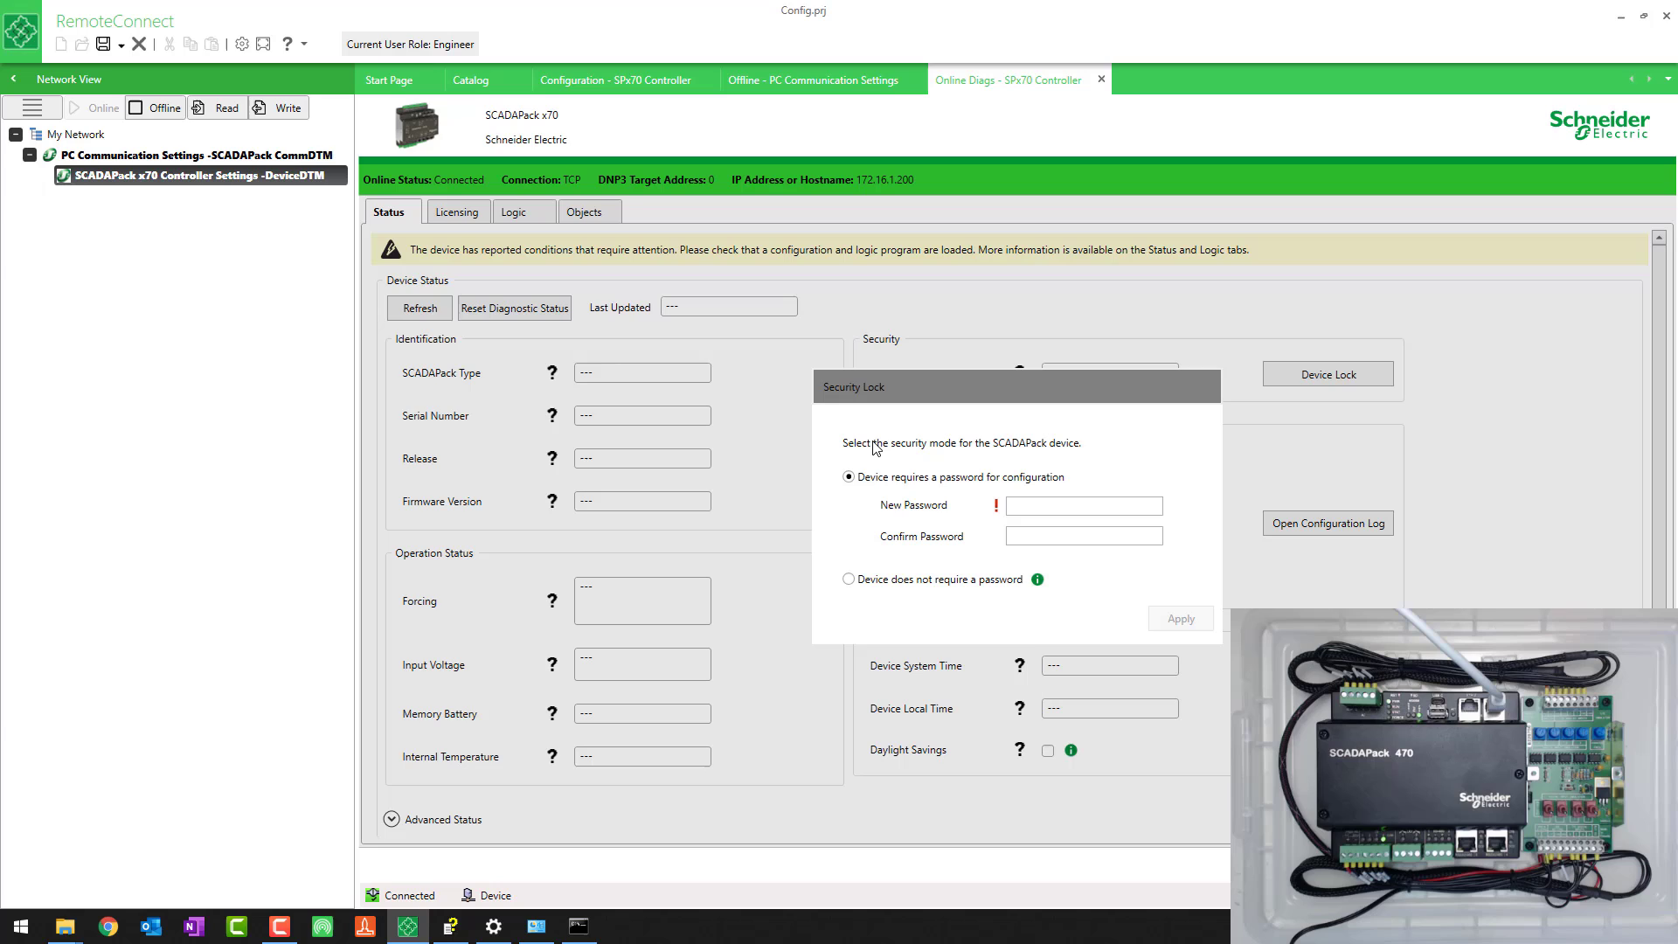
# Apply the Security Lock option 'Device does not require a password' and dismiss the confirmation
pyautogui.click(882, 581)
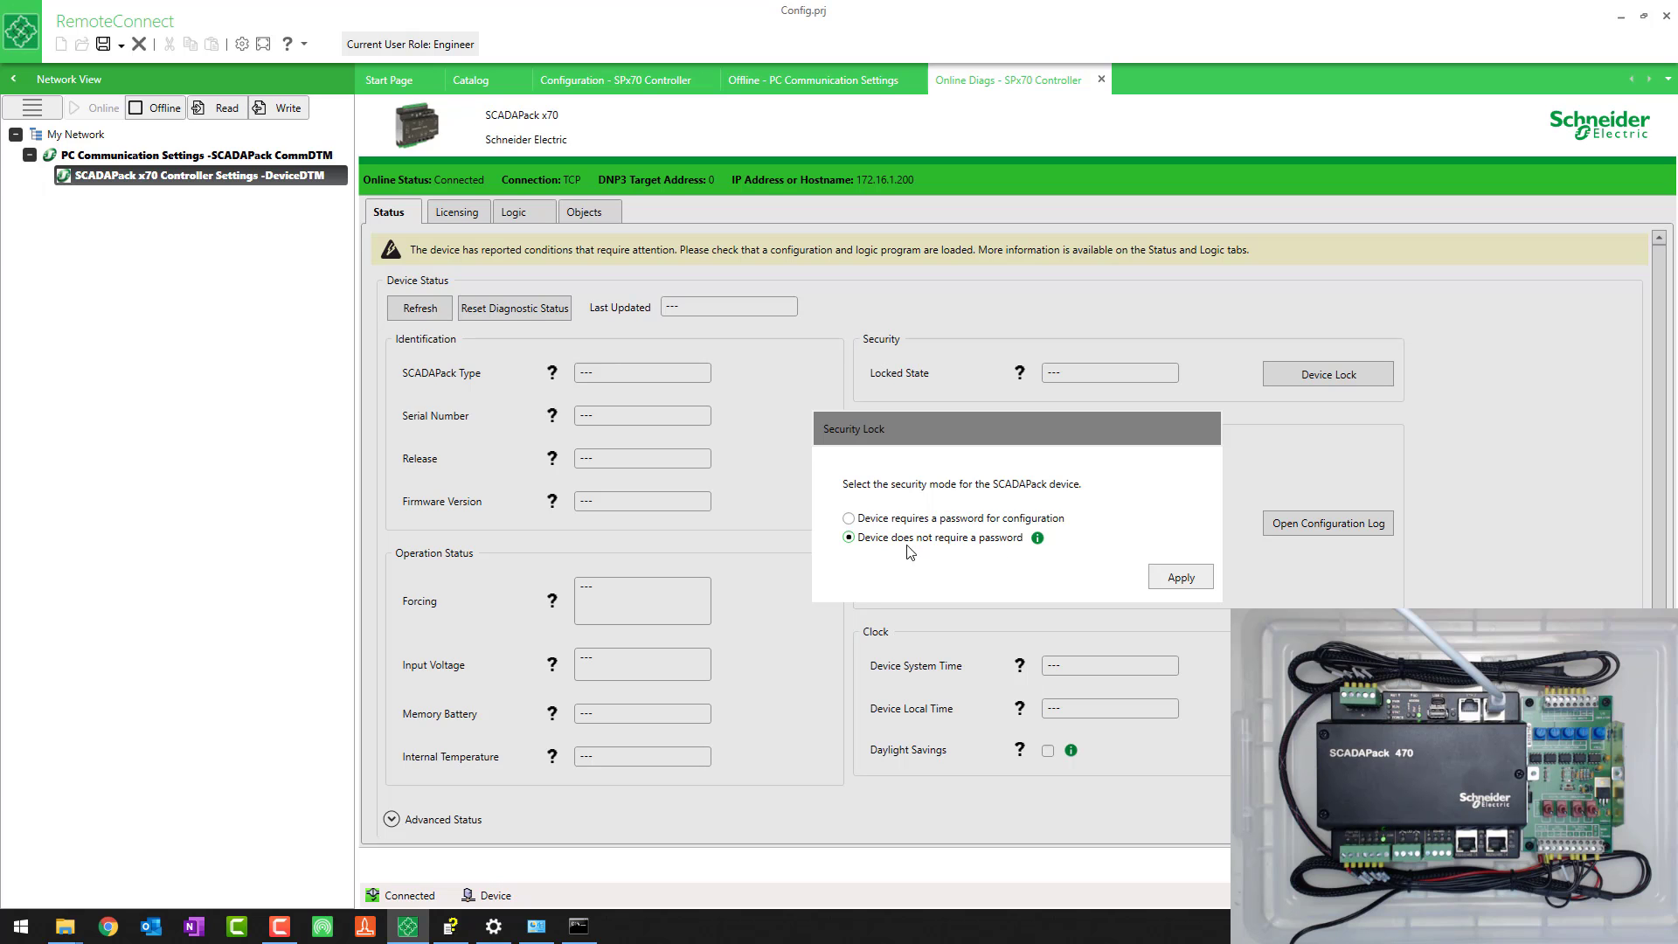
pyautogui.click(1181, 578)
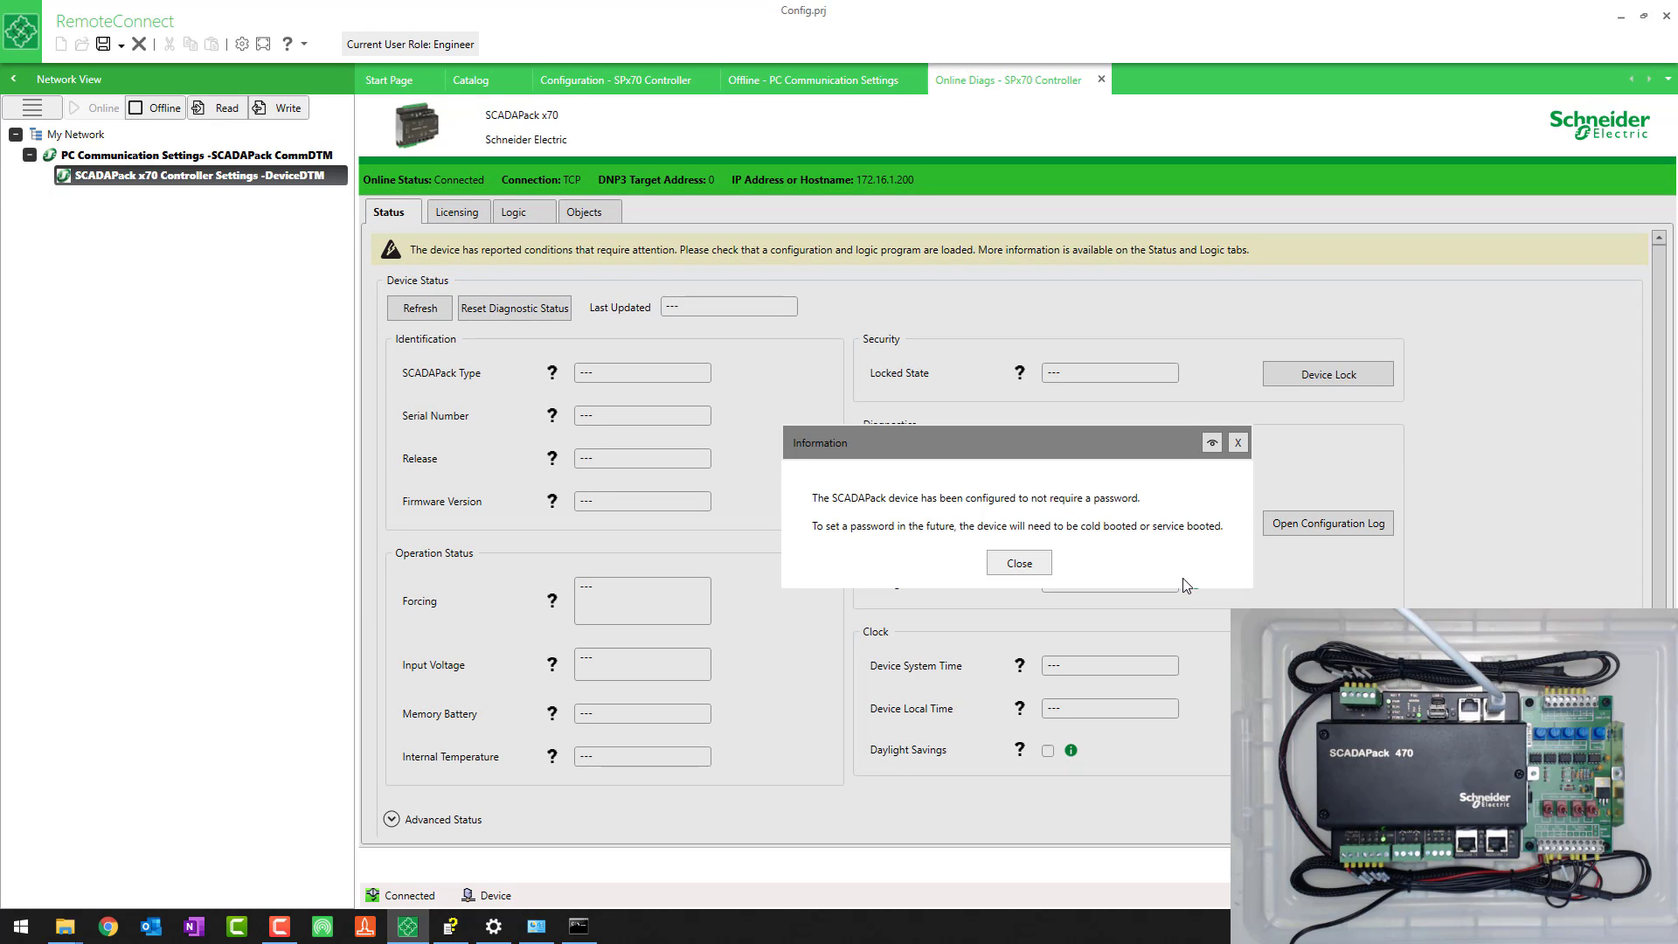
pyautogui.click(1036, 567)
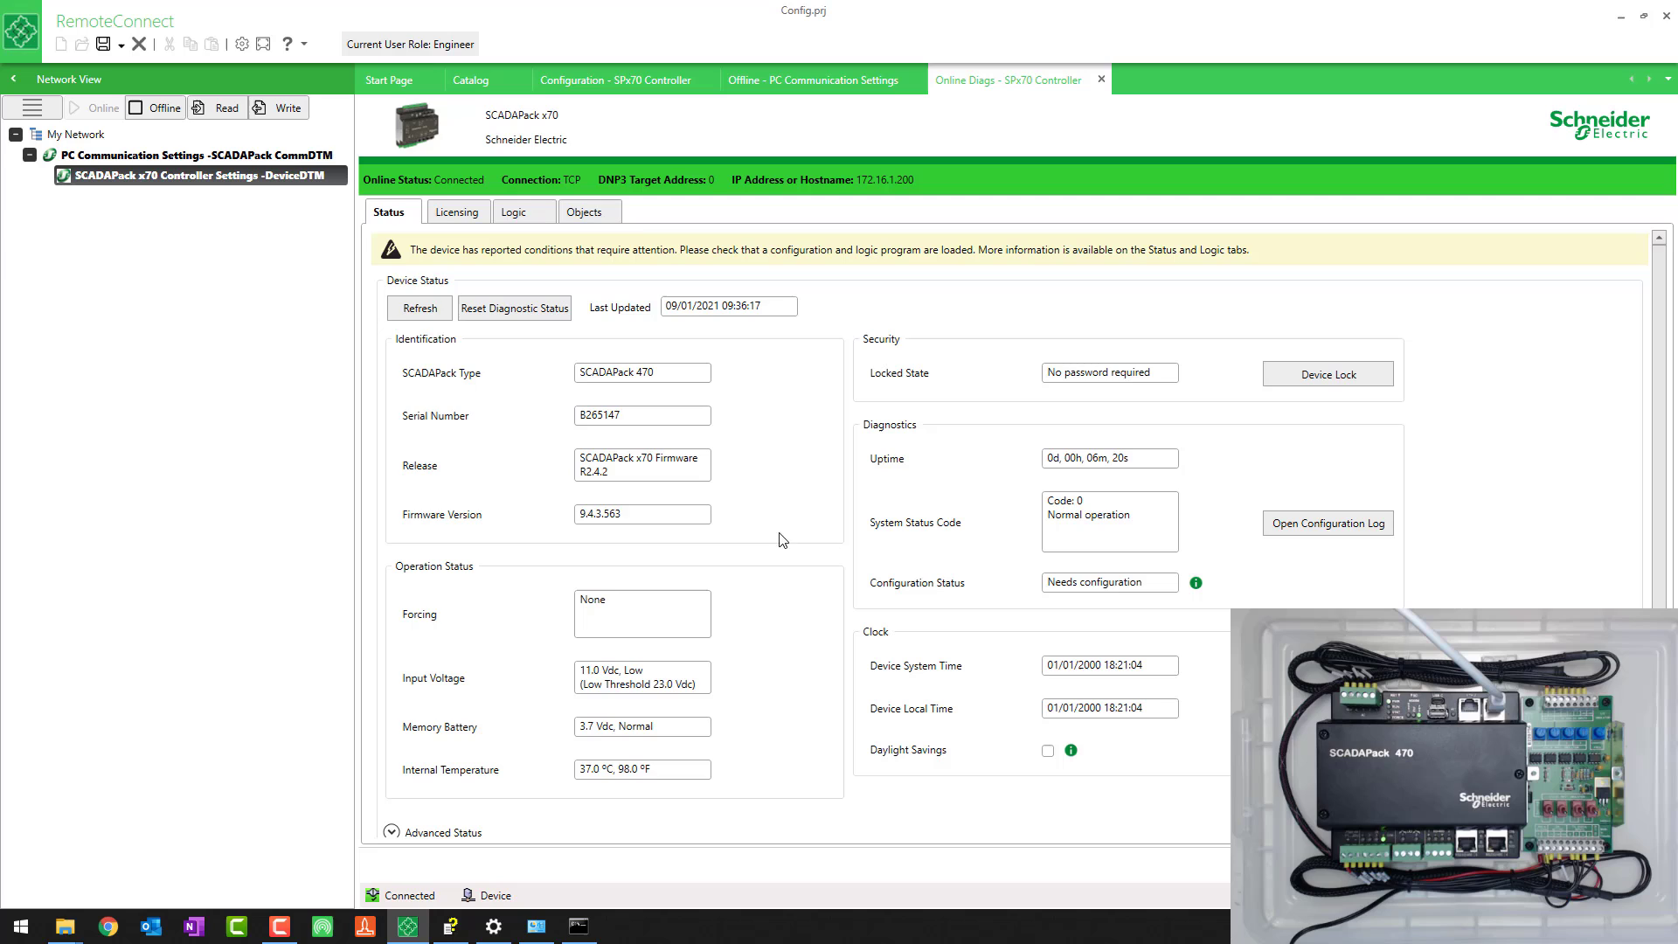
# Review the status page's Serial Number, Firmware Version 9.4.3.563 and Memory Battery readings
pyautogui.doubleClick(621, 417)
pyautogui.doubleClick(645, 514)
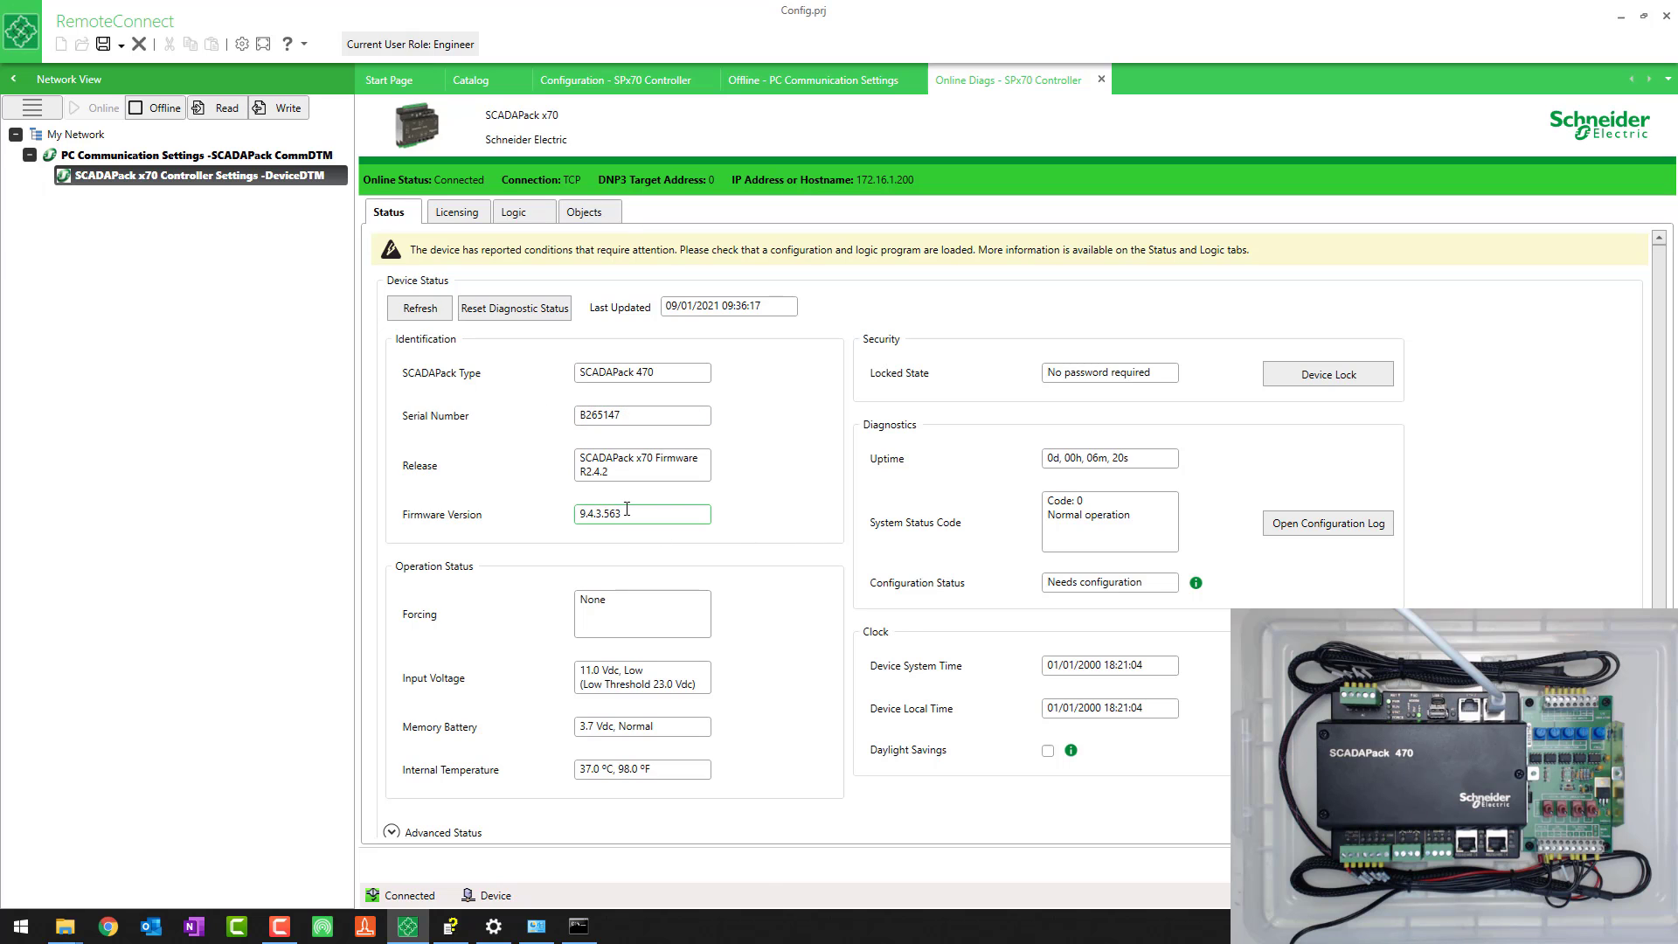
pyautogui.click(766, 472)
pyautogui.scroll(-1, 773, 474)
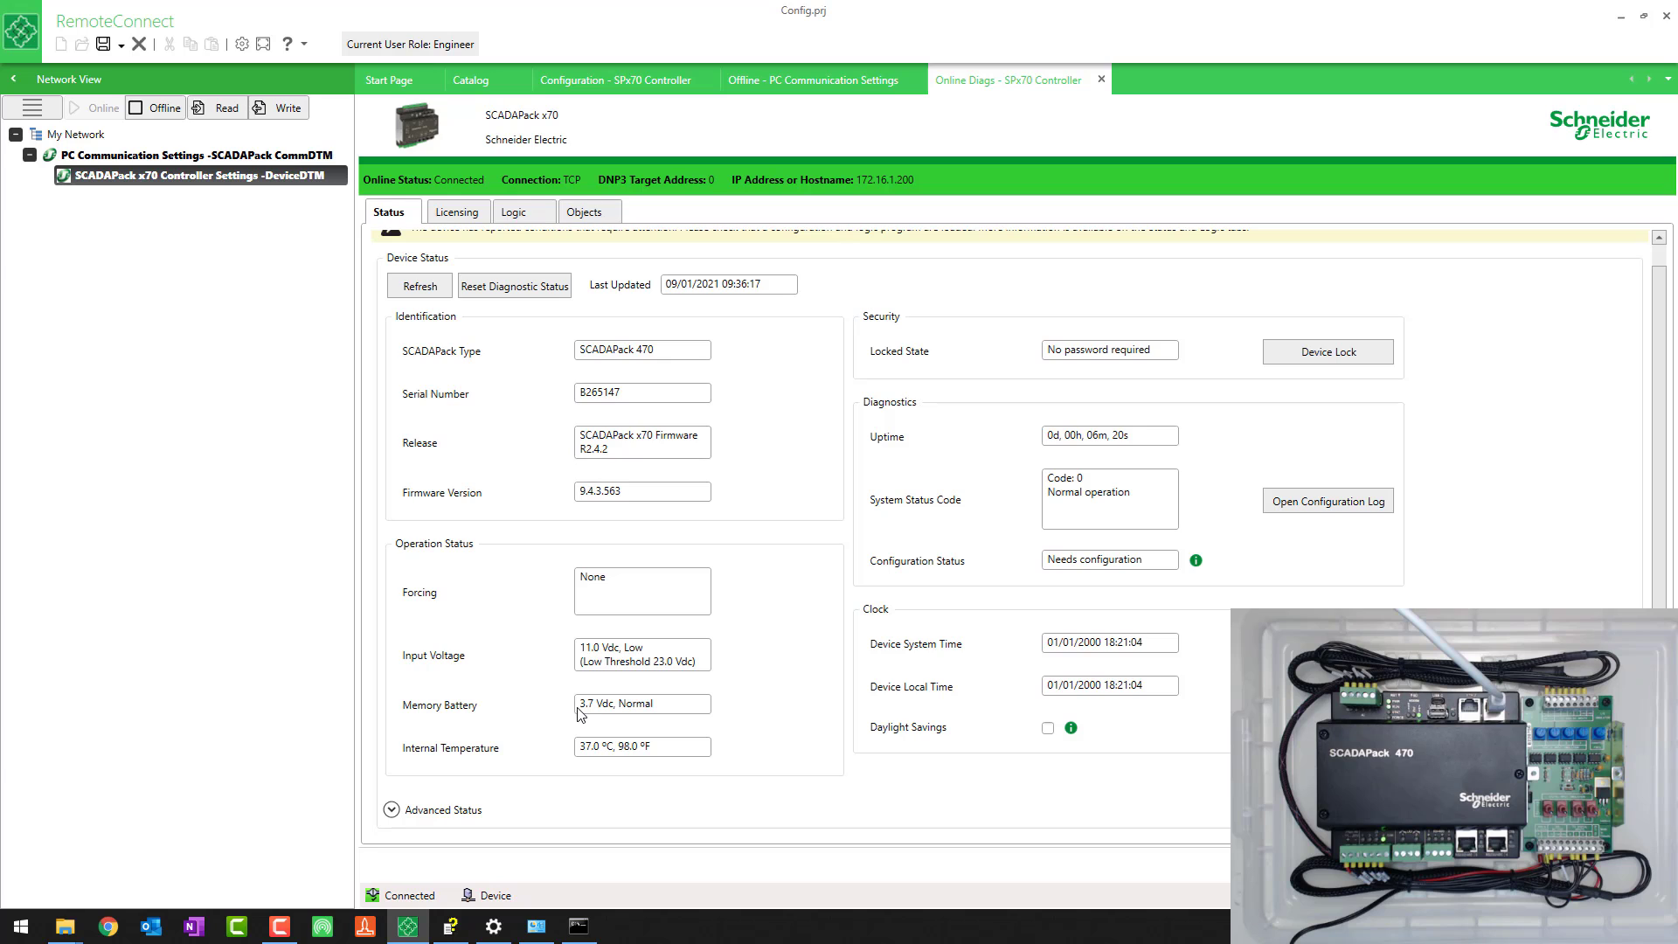
pyautogui.moveTo(673, 702); pyautogui.dragTo(568, 708)
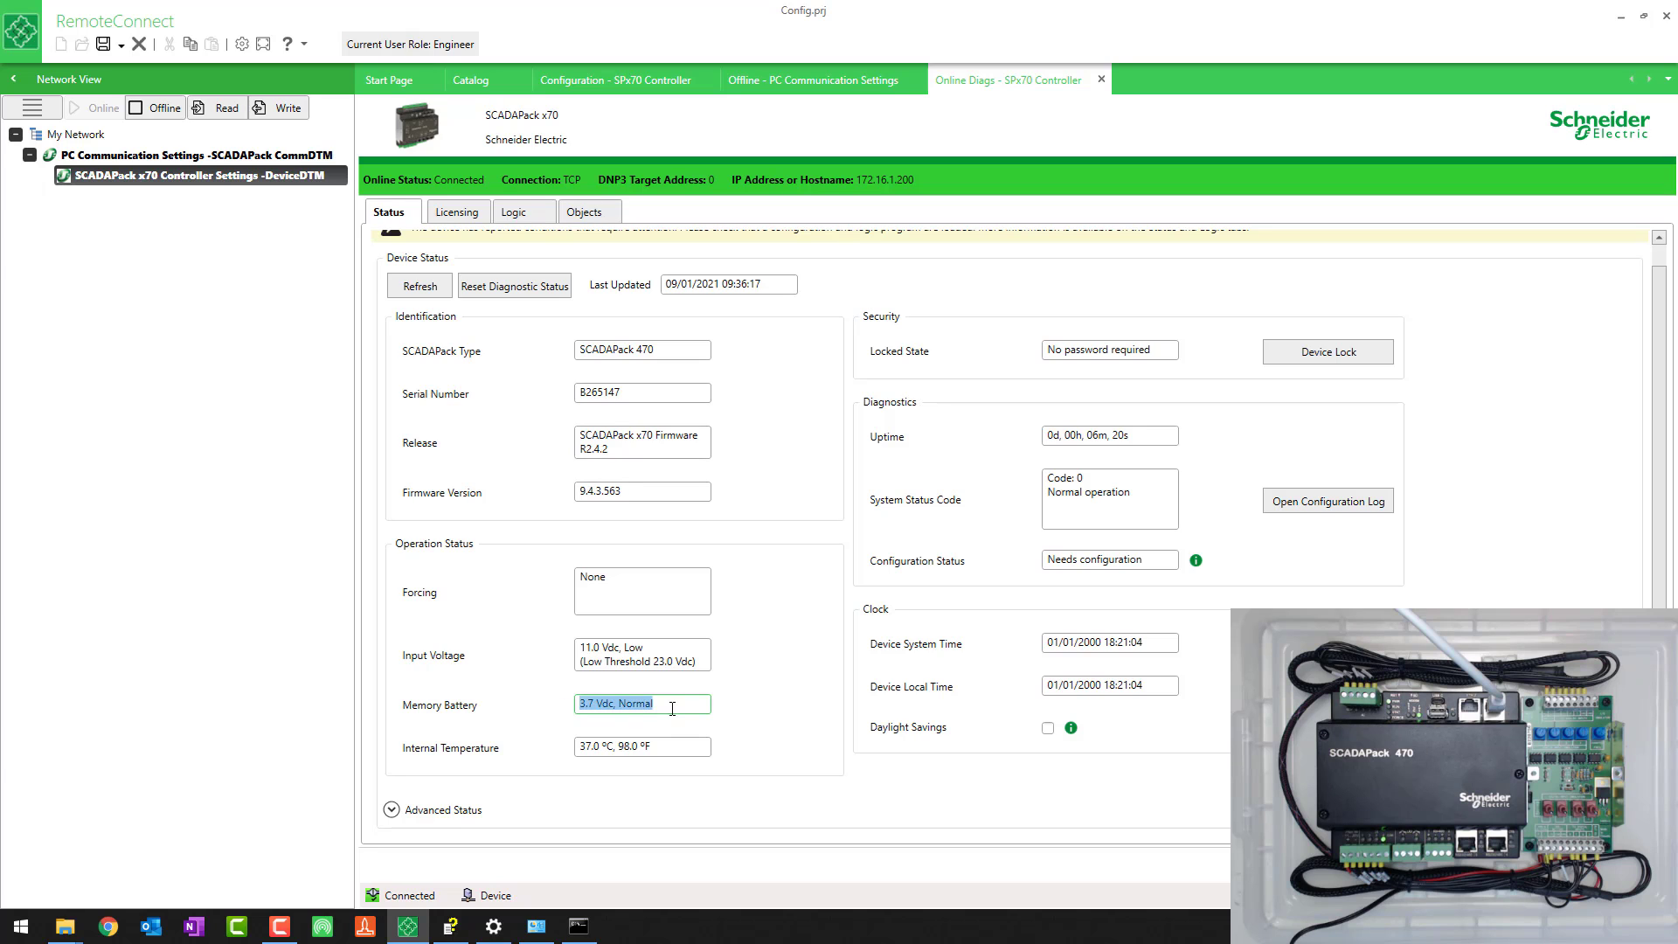
pyautogui.scroll(1, 689, 611)
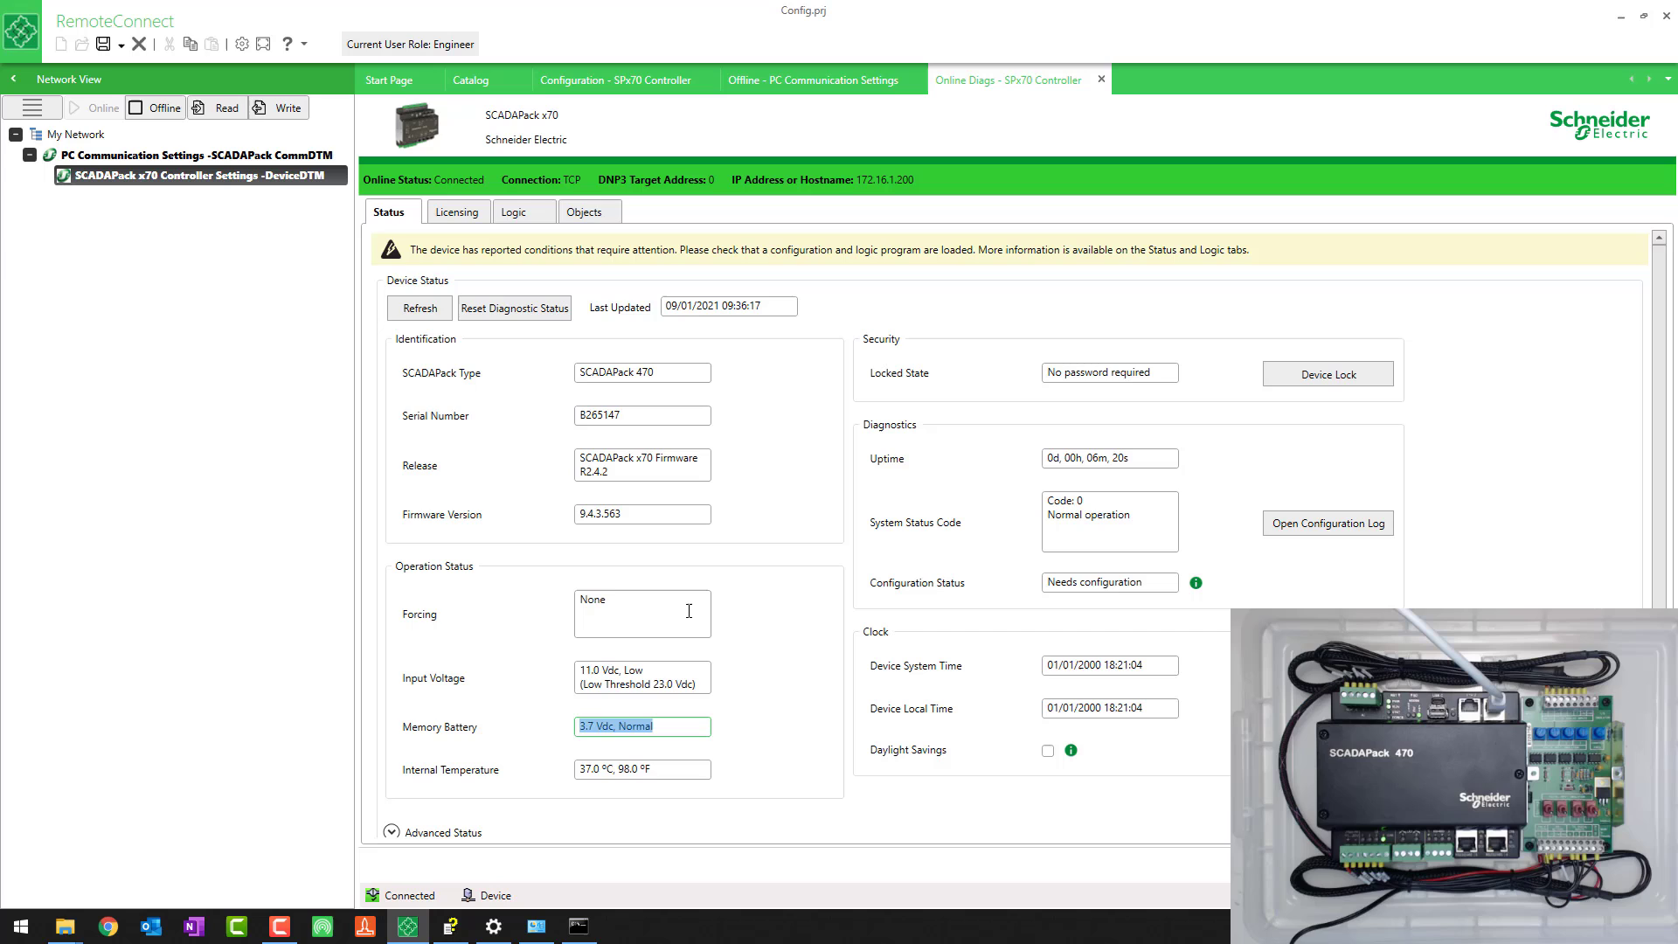
pyautogui.click(801, 646)
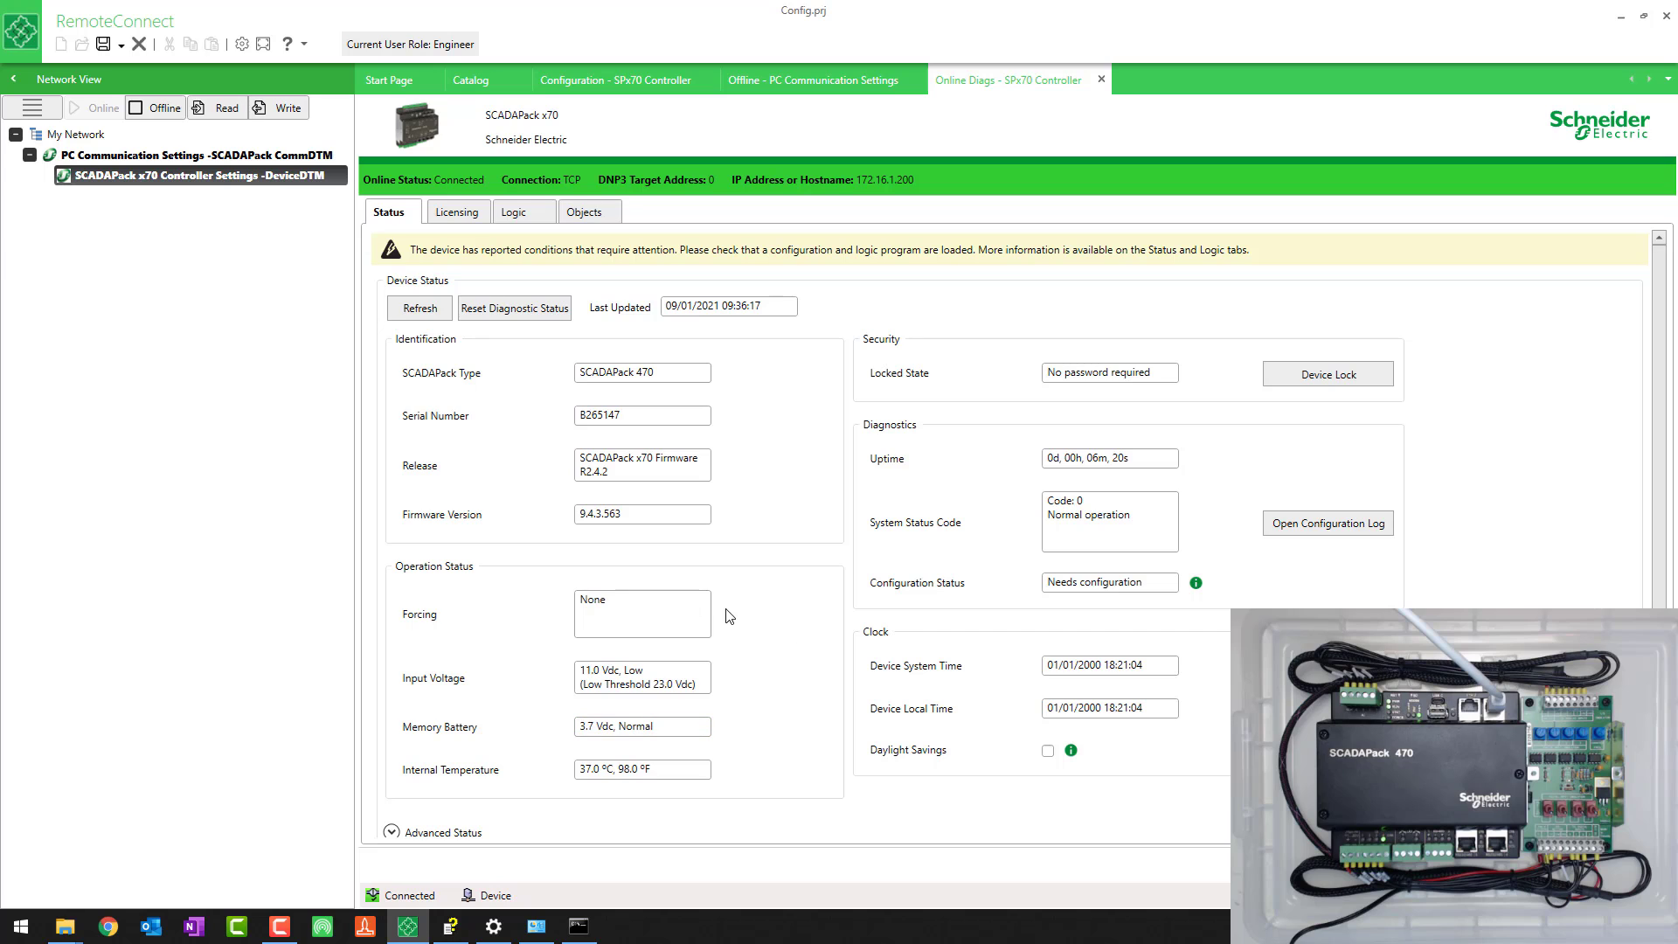
# Refresh the Licensing page (no licenses) and the Logic page (status Normal)
pyautogui.click(464, 217)
pyautogui.click(419, 308)
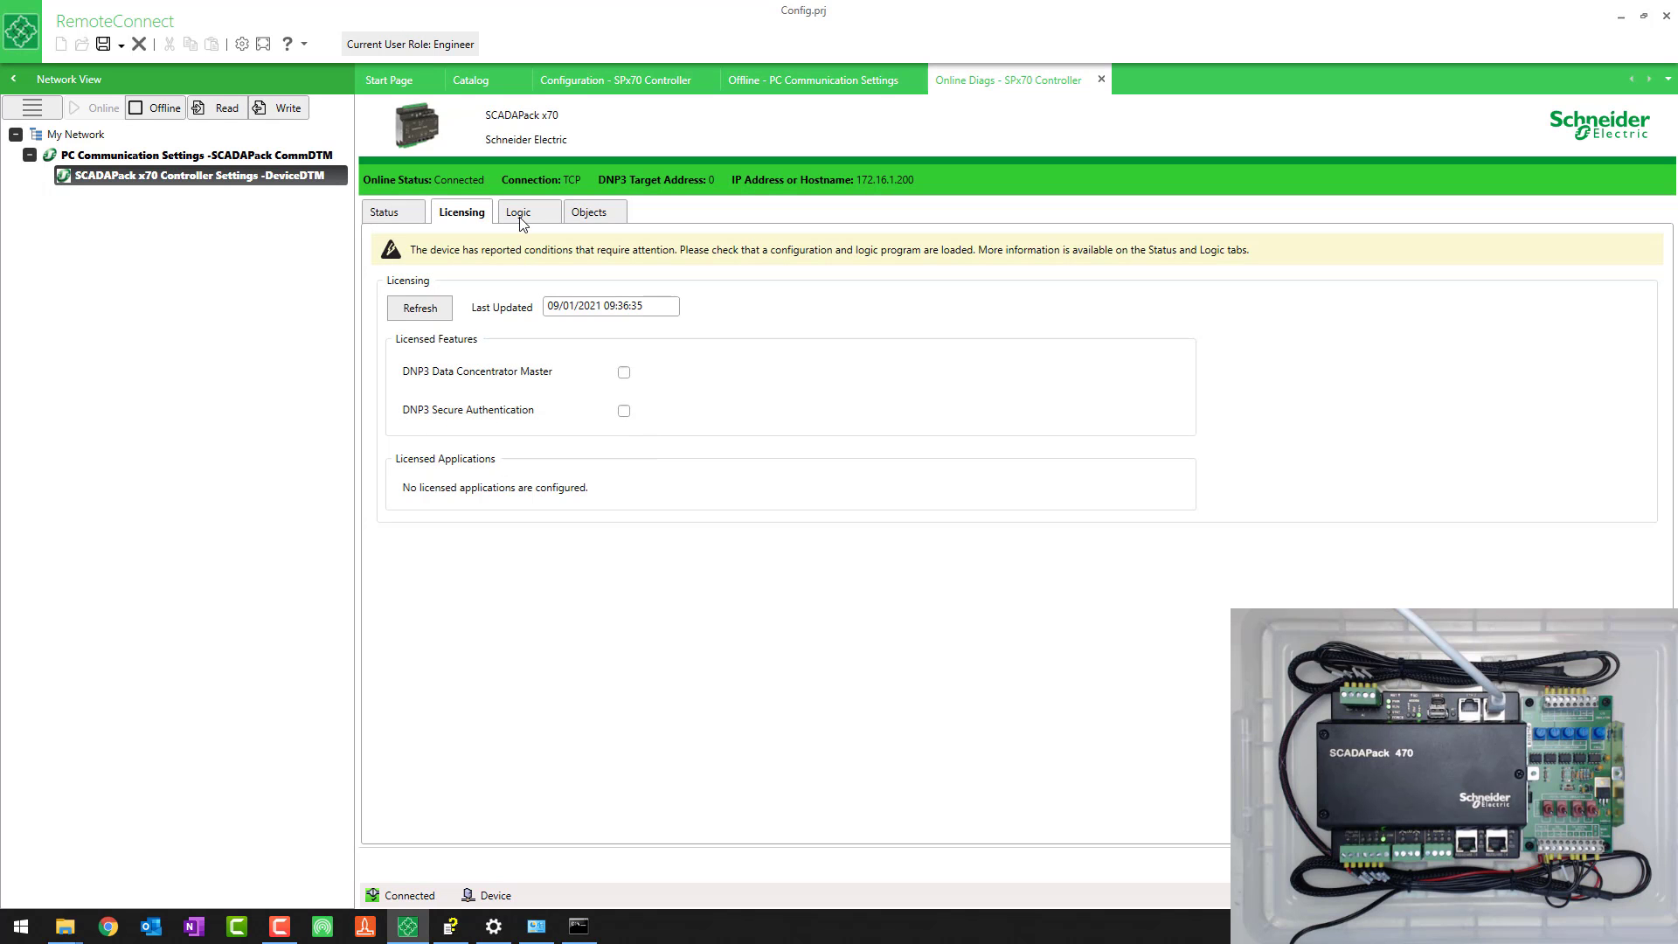
pyautogui.click(520, 216)
pyautogui.click(418, 308)
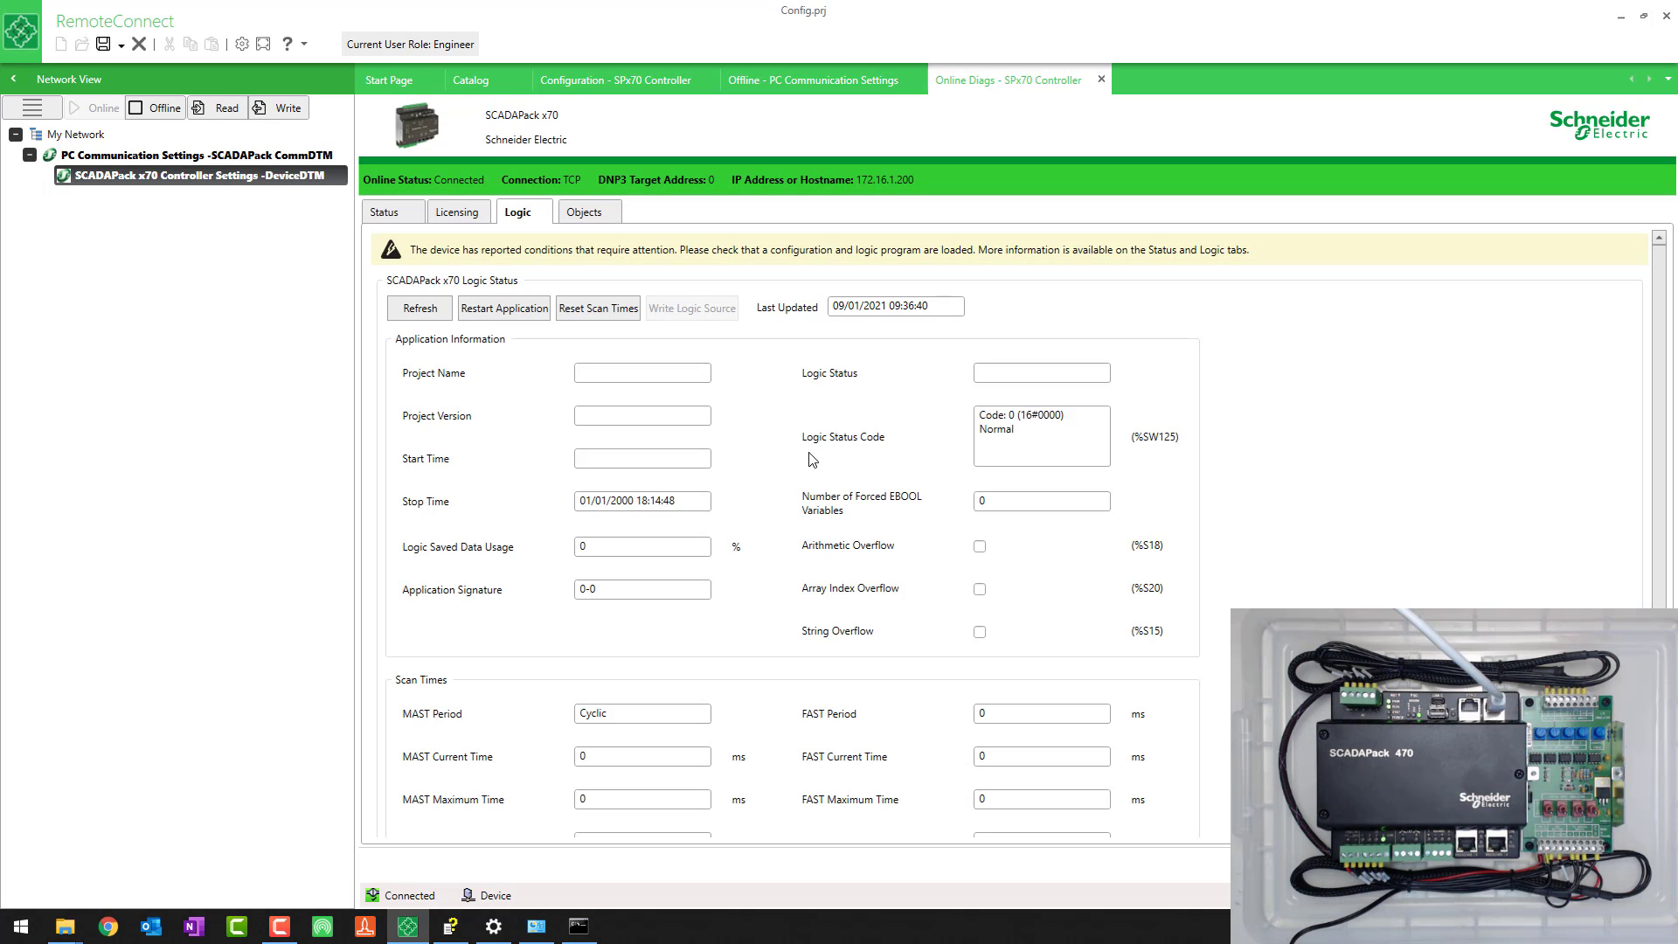
# Refresh the SCADAPack I/O object list from the device under Objects
pyautogui.click(583, 215)
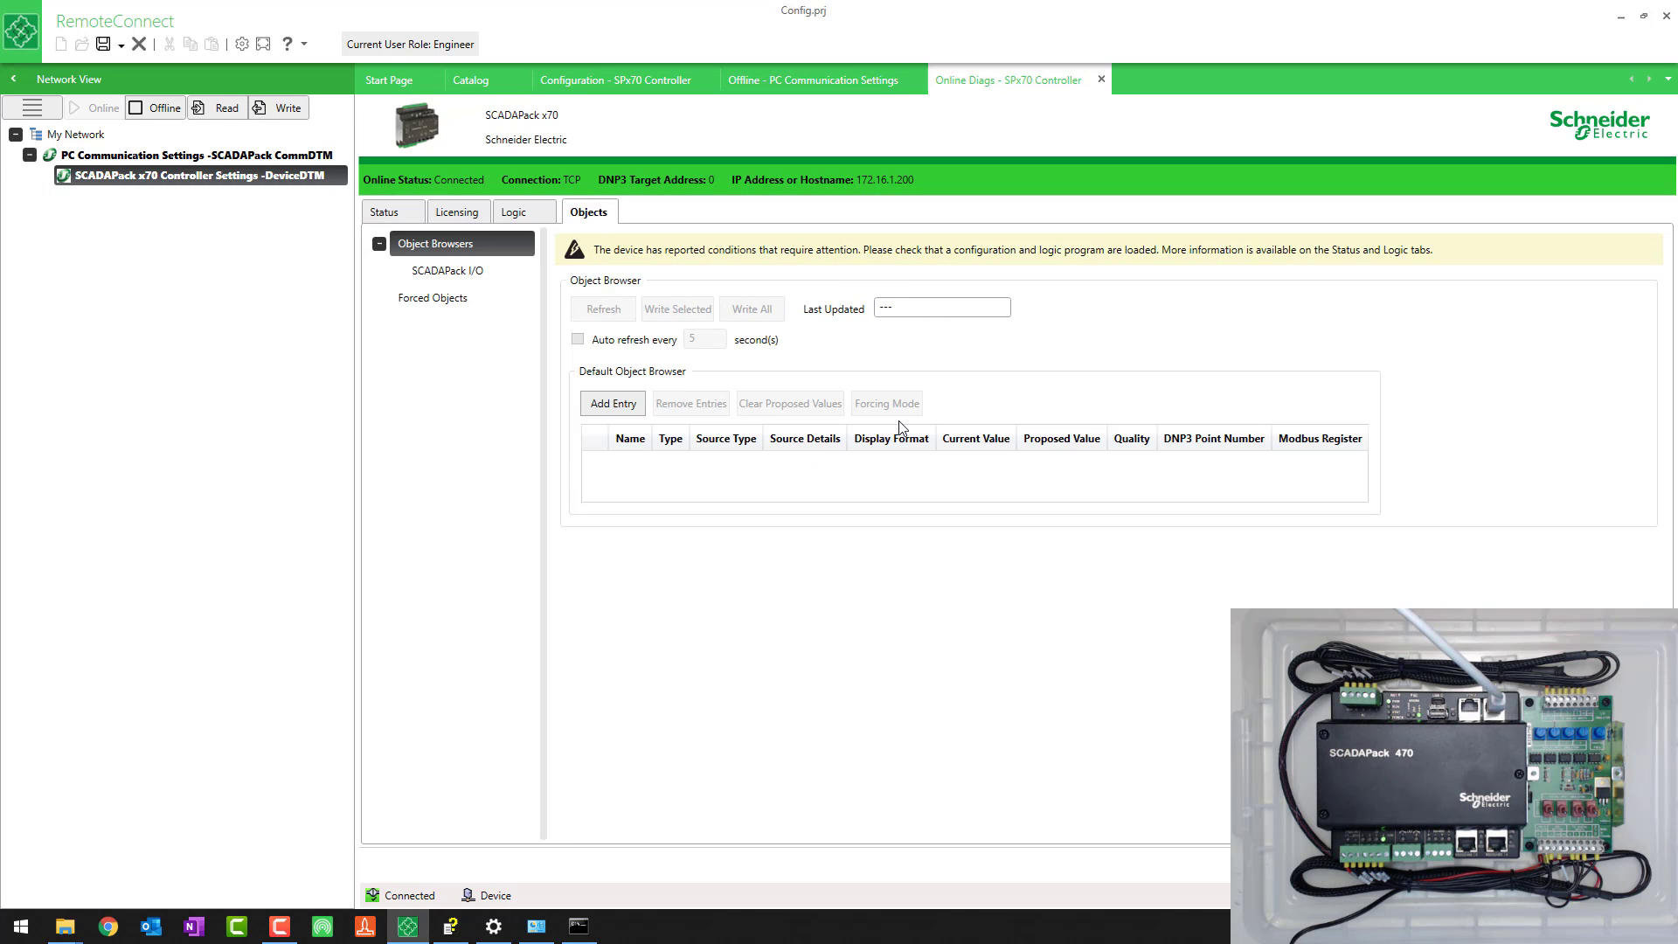
pyautogui.click(446, 271)
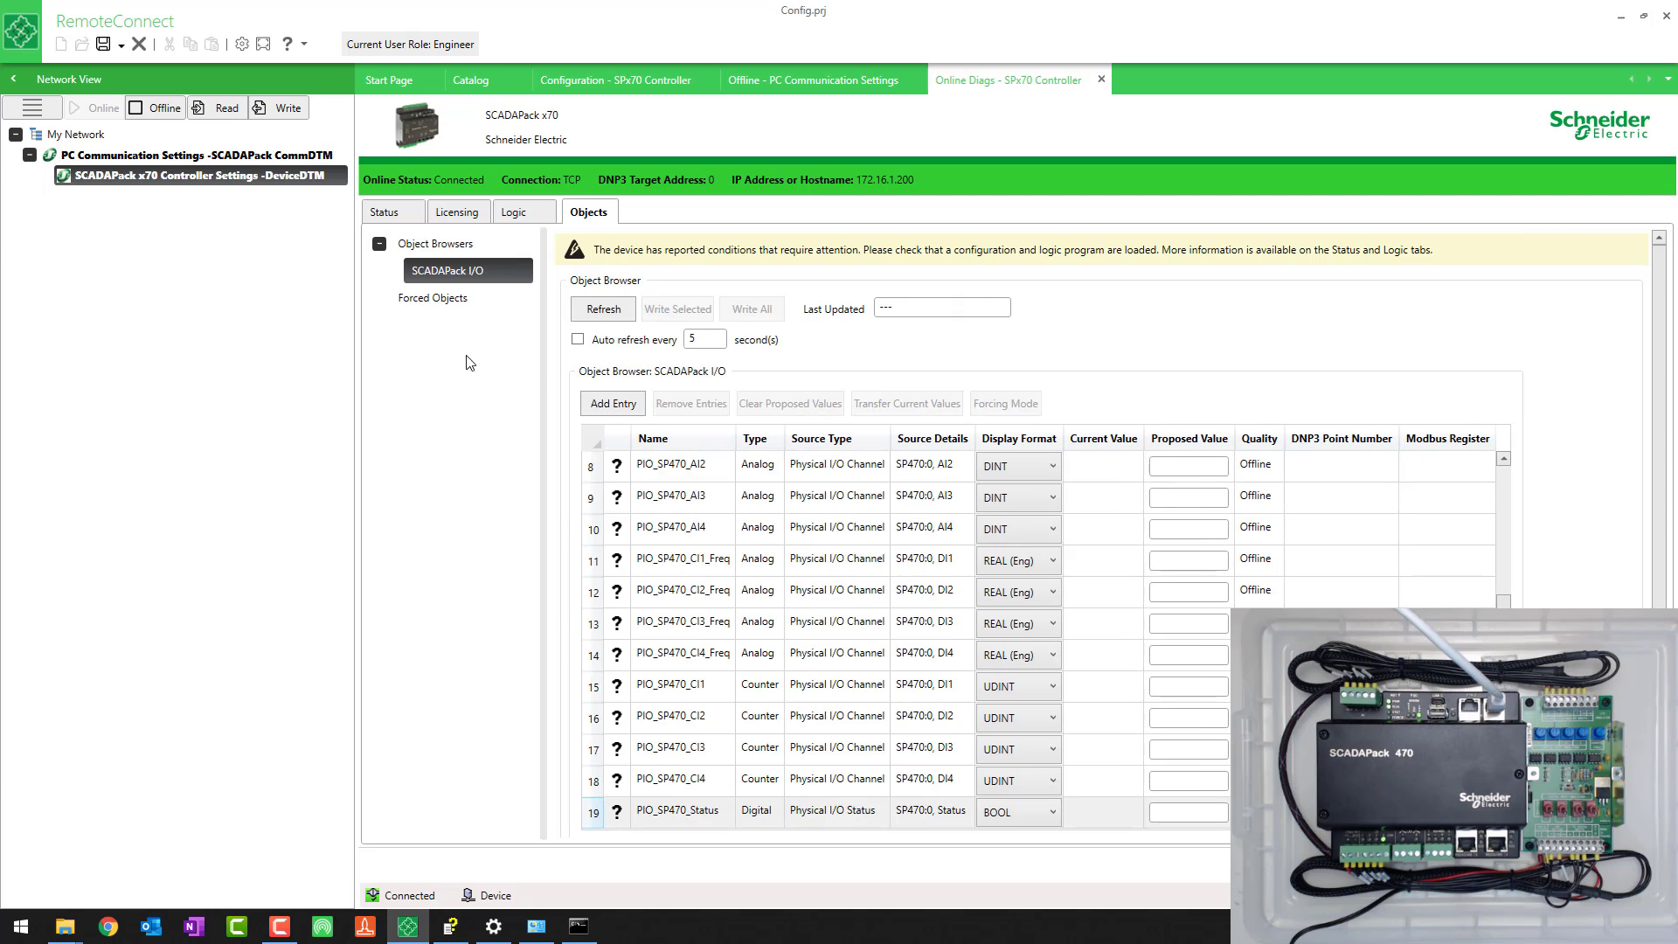
pyautogui.click(603, 308)
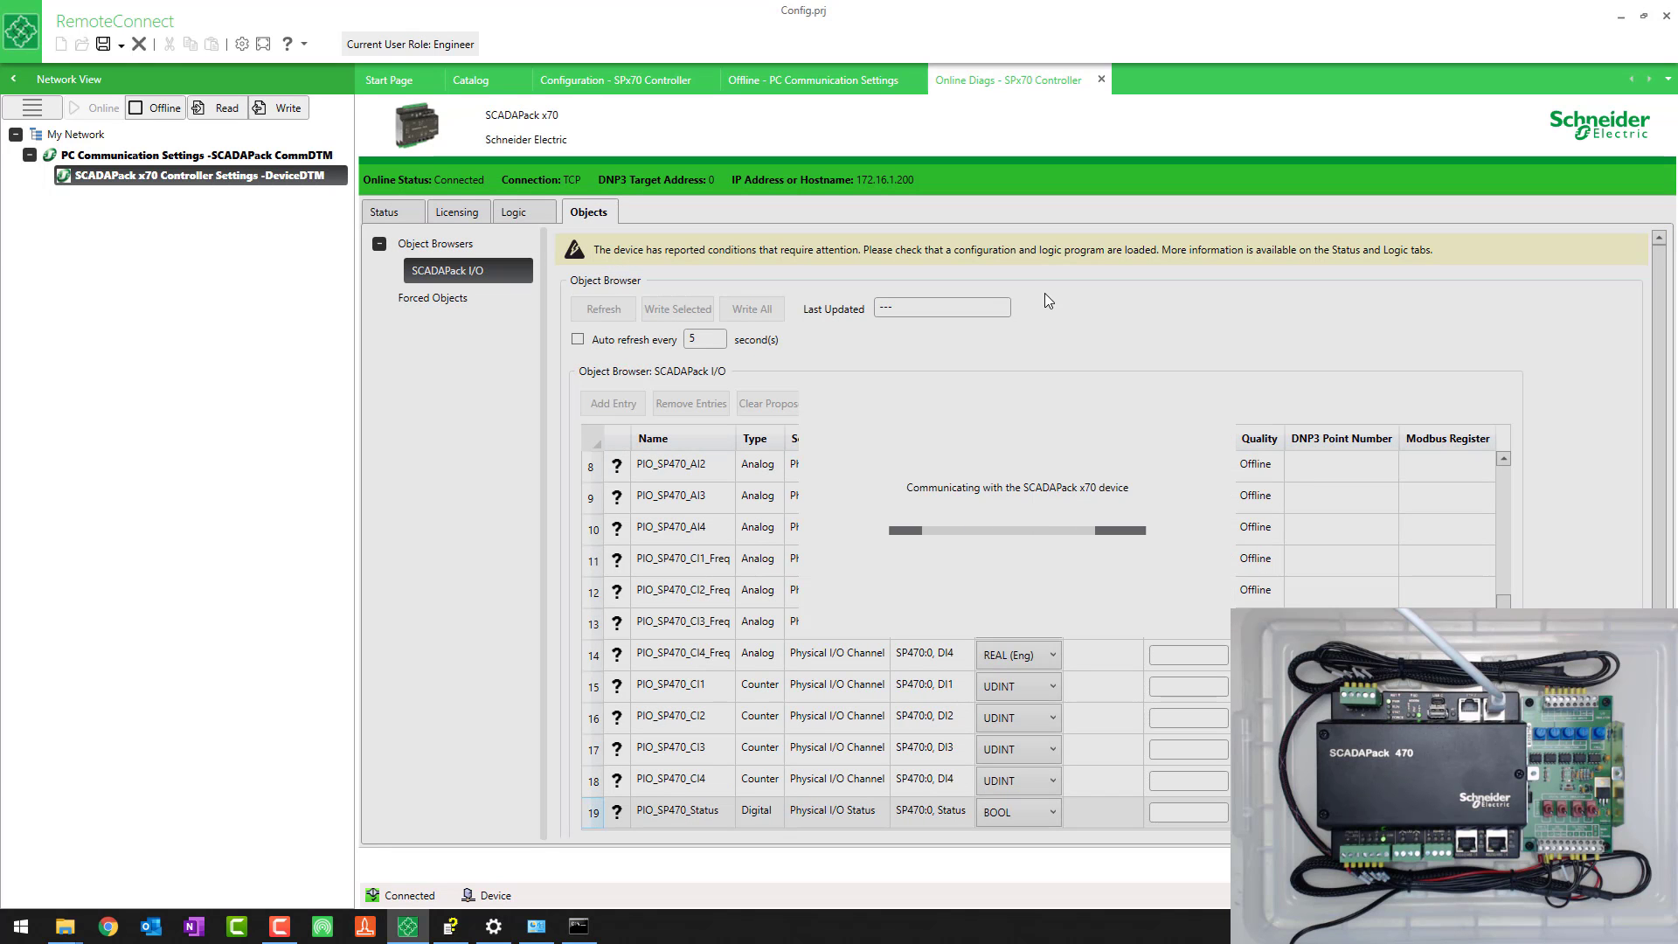